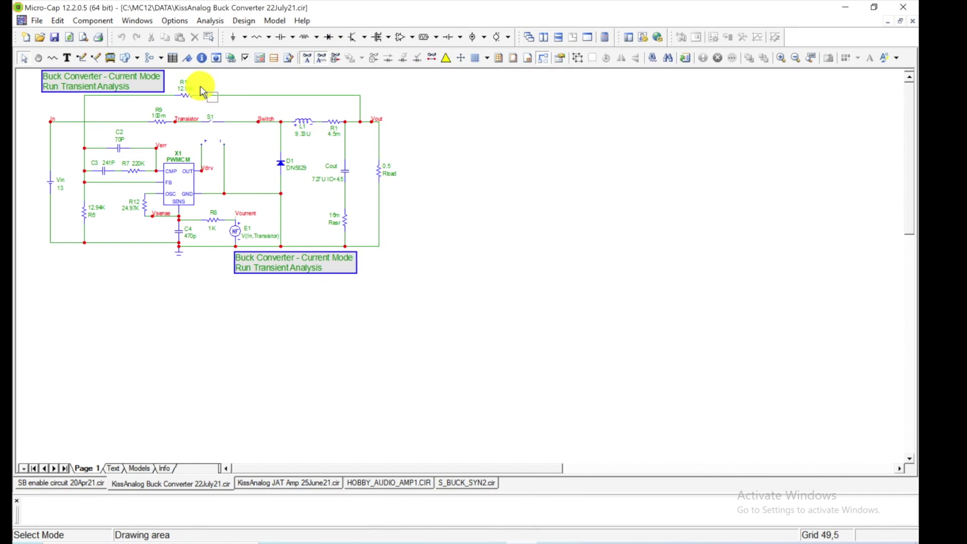
Step: Auto-scale the buck converter schematic, then inspect switch S1 and the ground connections
click(811, 57)
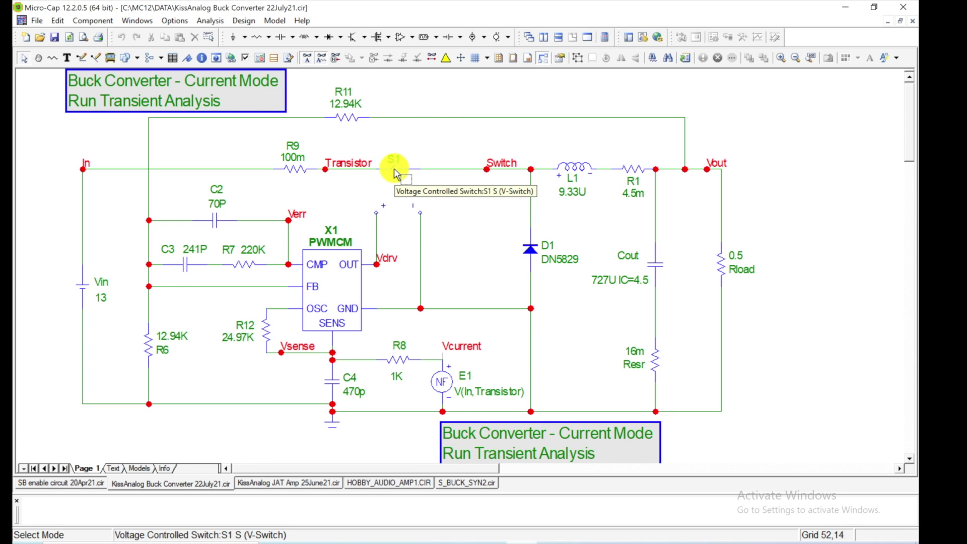
click(392, 191)
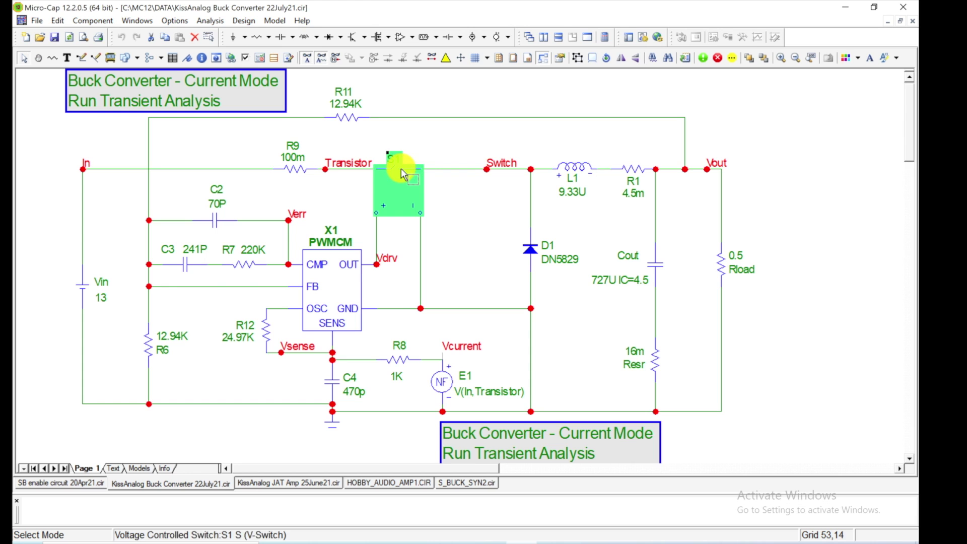
click(428, 147)
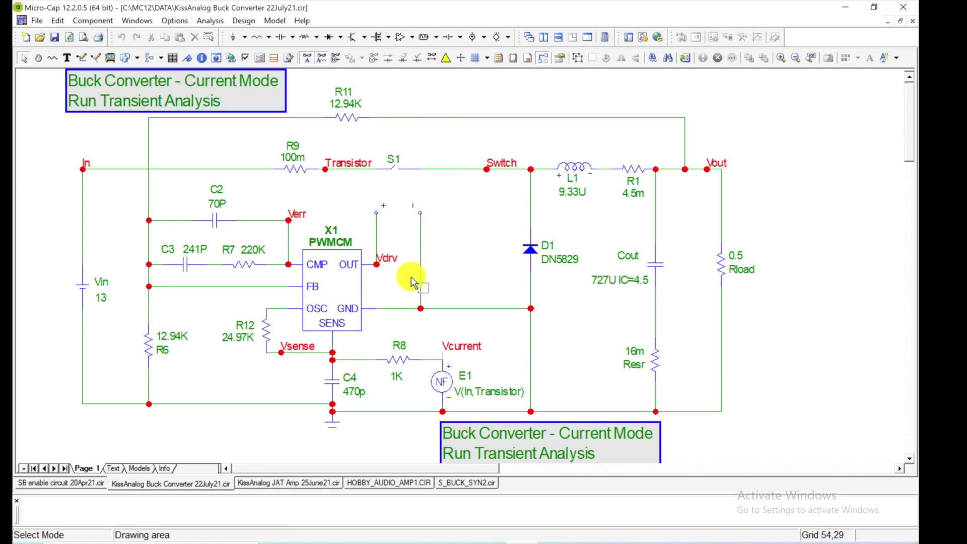
click(411, 308)
click(496, 169)
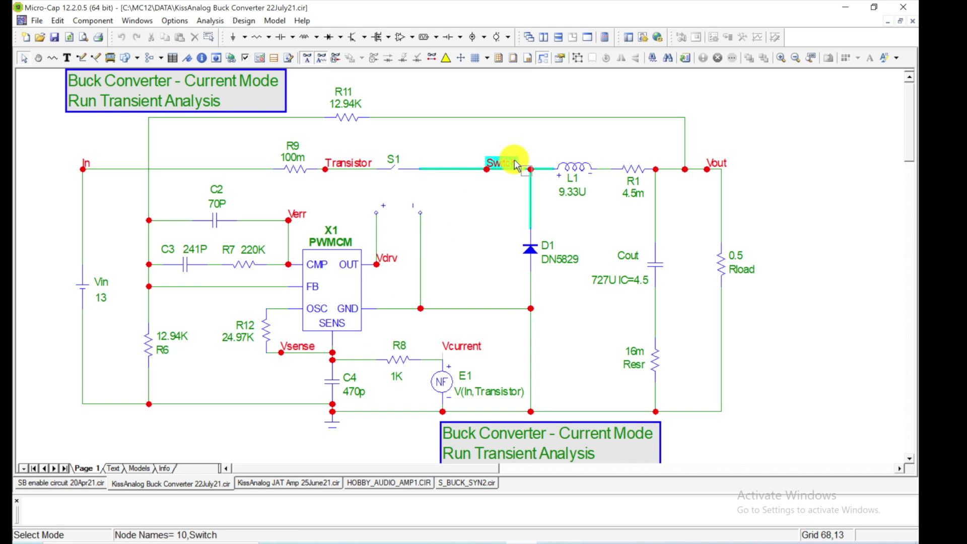
click(348, 165)
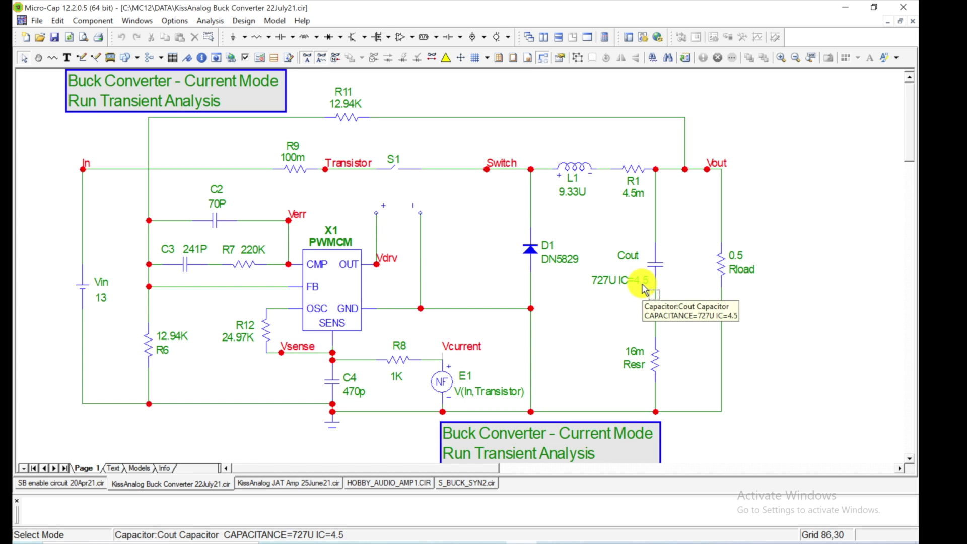
double_click(660, 270)
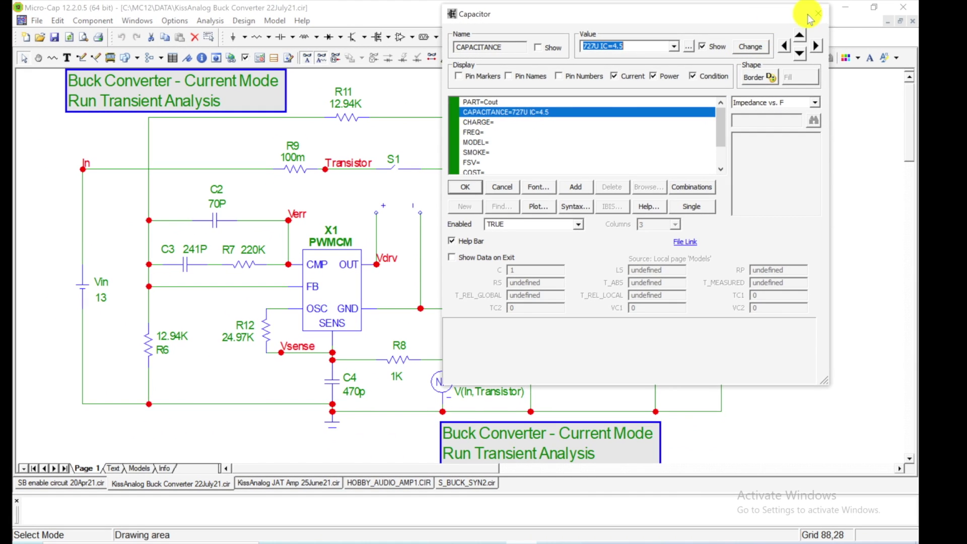
click(815, 13)
click(601, 312)
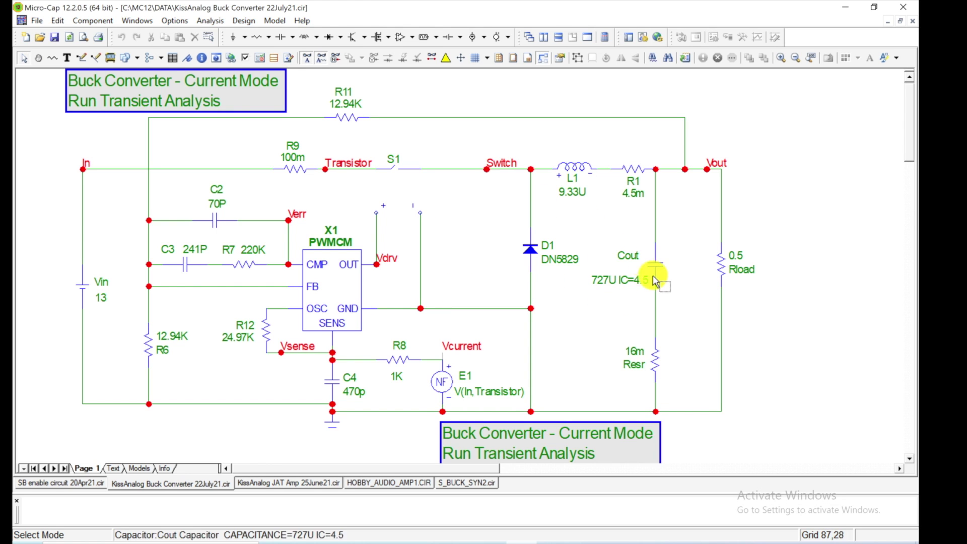
mouse_move(648, 288)
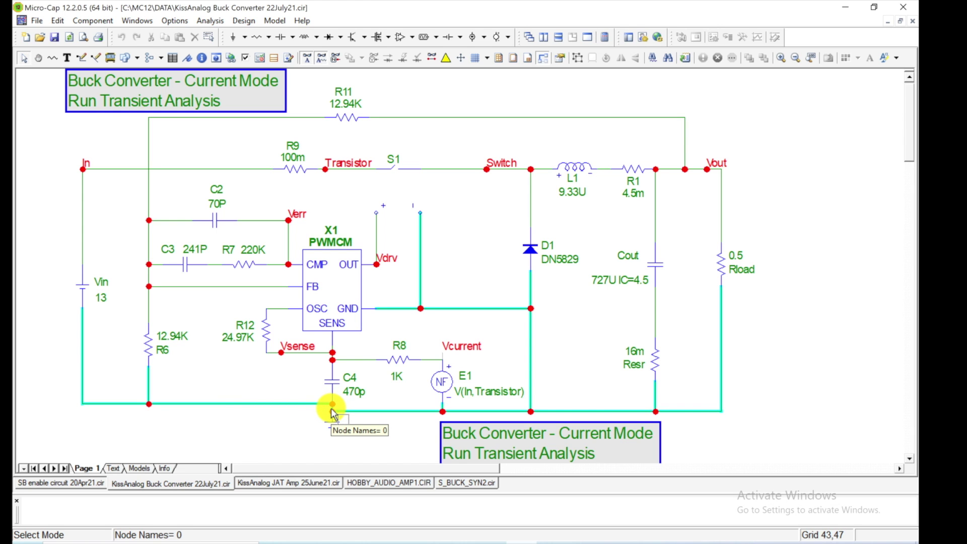
click(530, 250)
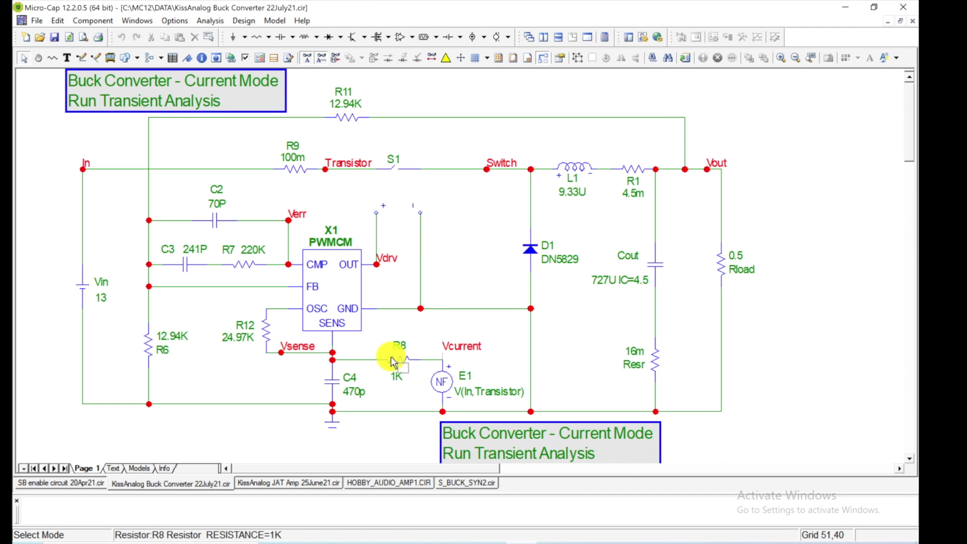
click(447, 390)
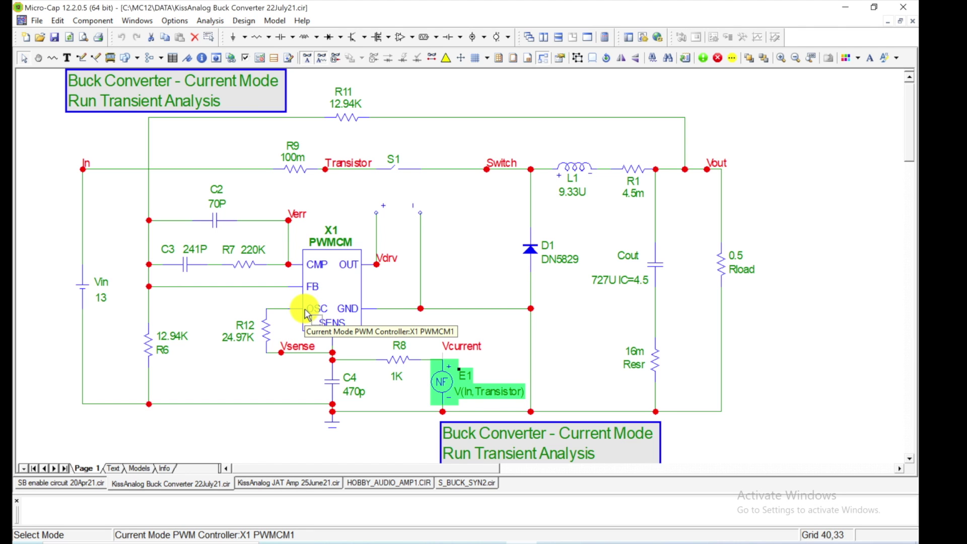
Step: Change resistor R9's value from 100m to 170m
double_click(292, 157)
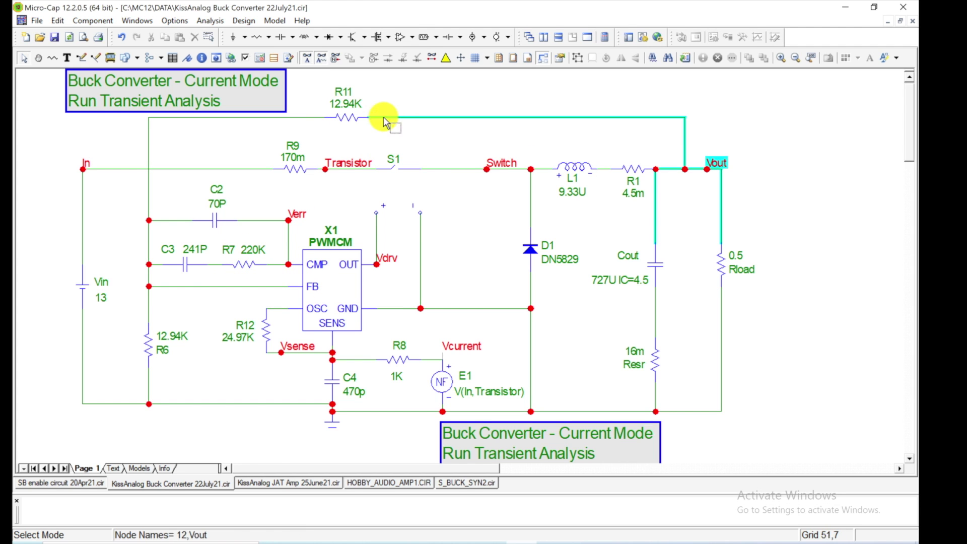
click(344, 120)
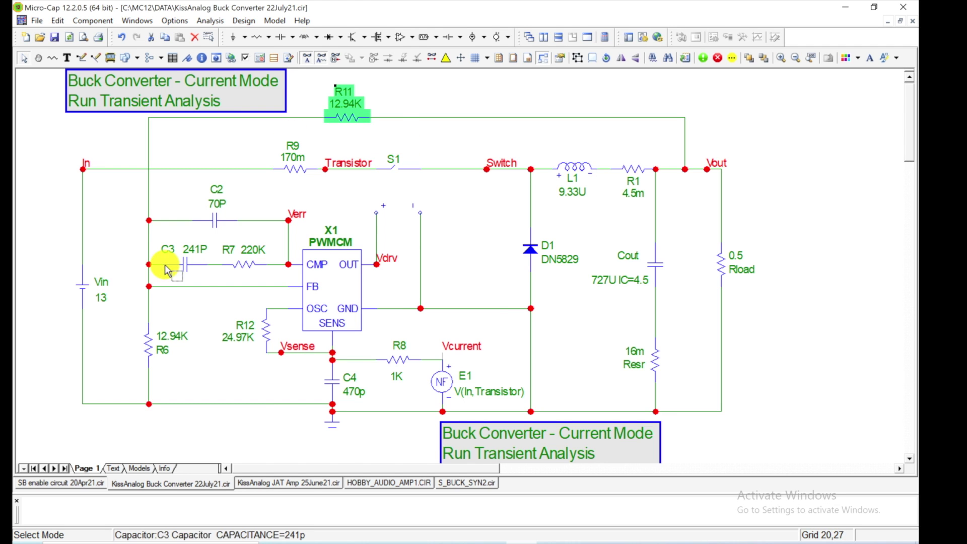
click(146, 354)
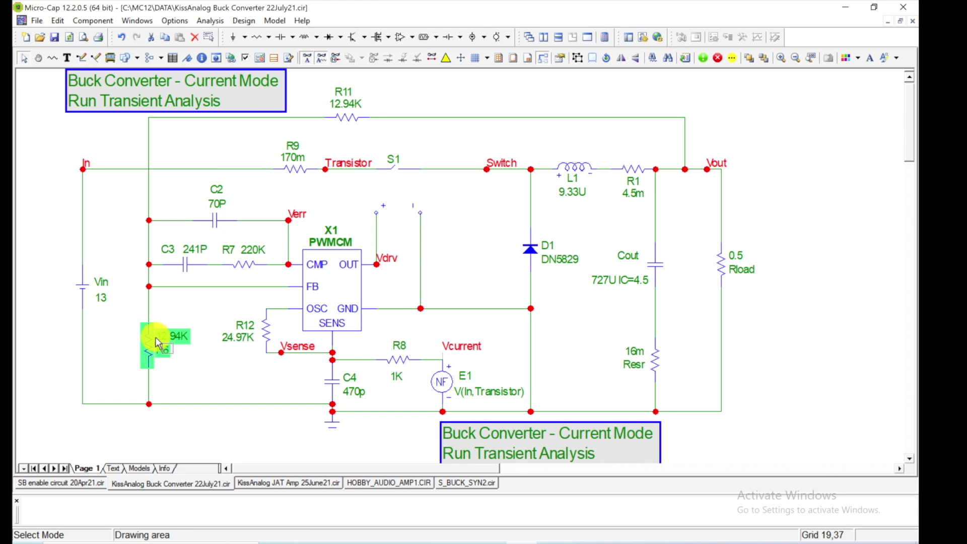
click(157, 292)
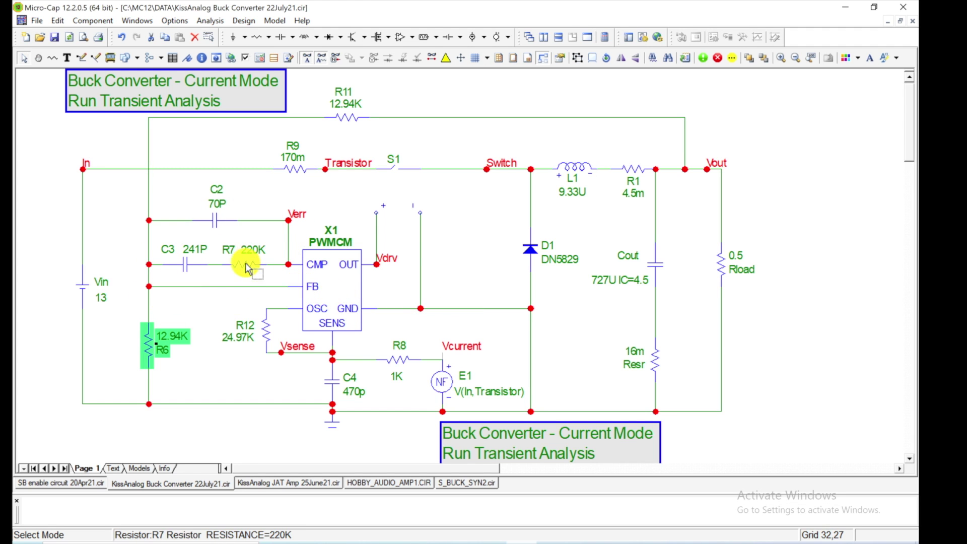
click(217, 220)
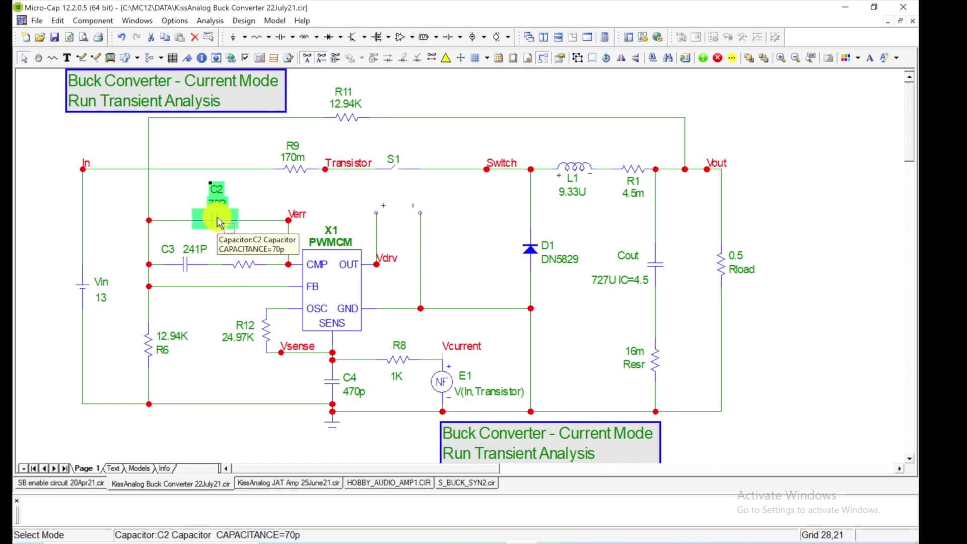
click(253, 266)
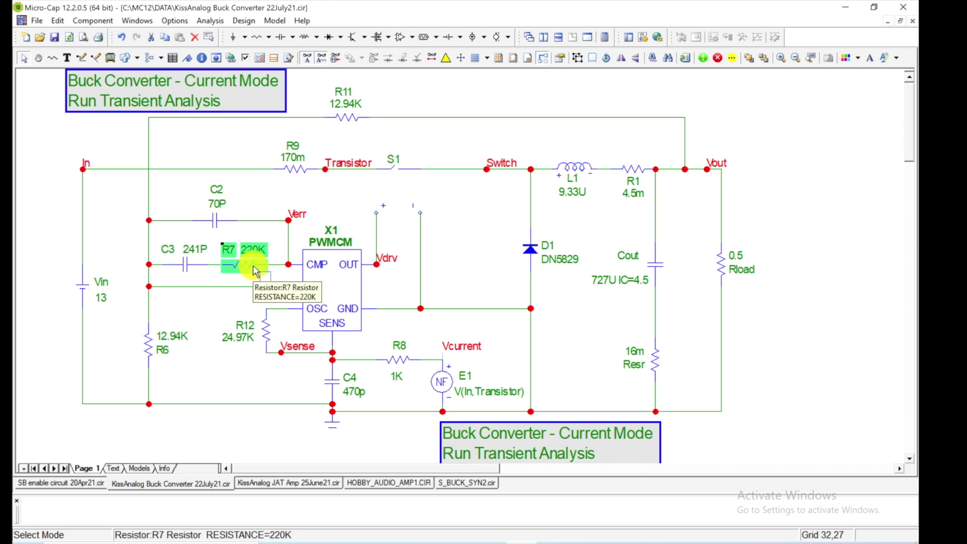
click(188, 267)
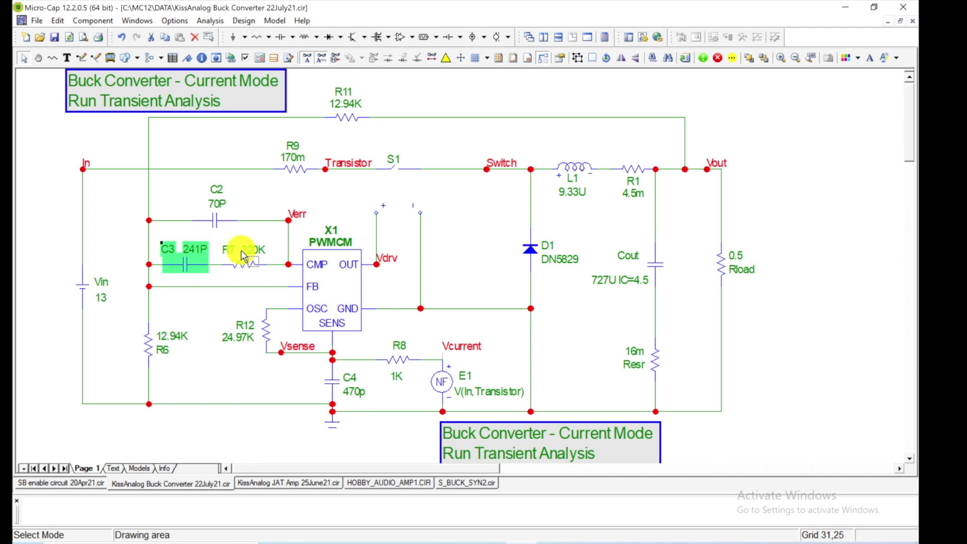
Step: Clear the selection and start a Probe Transient analysis from the Analysis menu
click(263, 368)
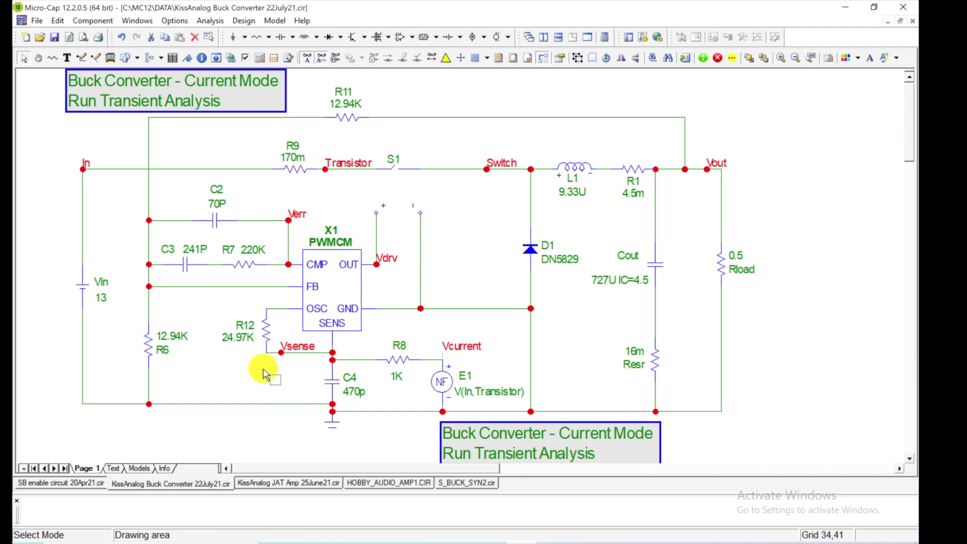
click(219, 22)
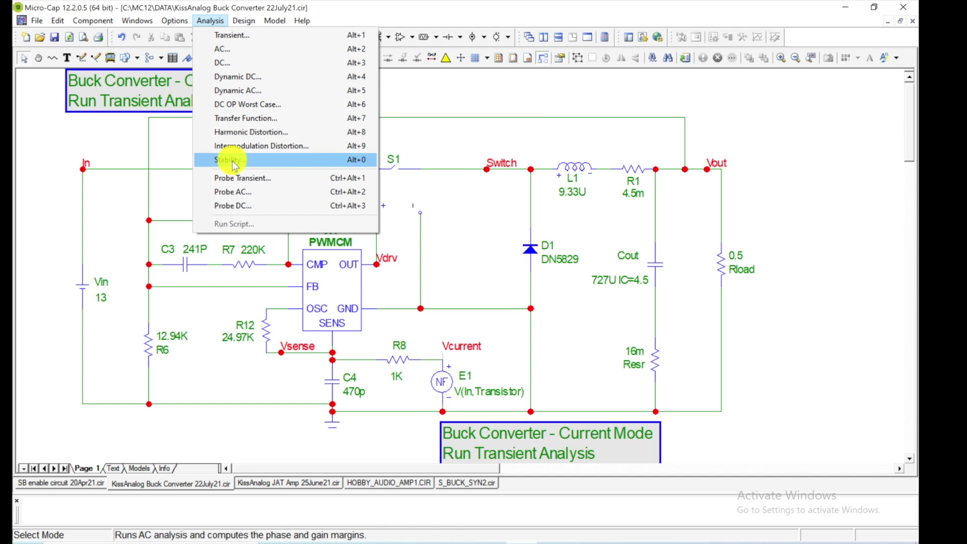
click(239, 182)
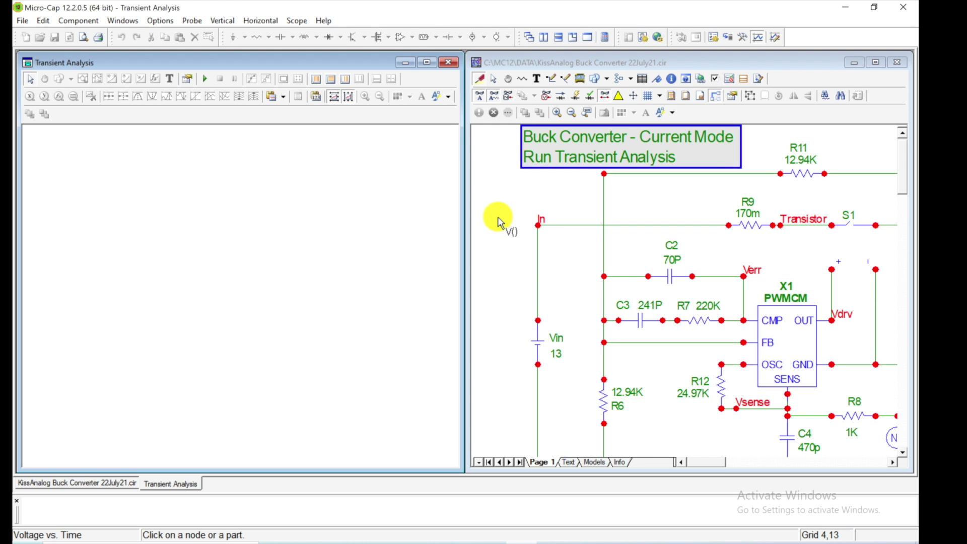
Step: Probe the In and Vout nodes to plot V(IN) and V(VOUT)
click(561, 227)
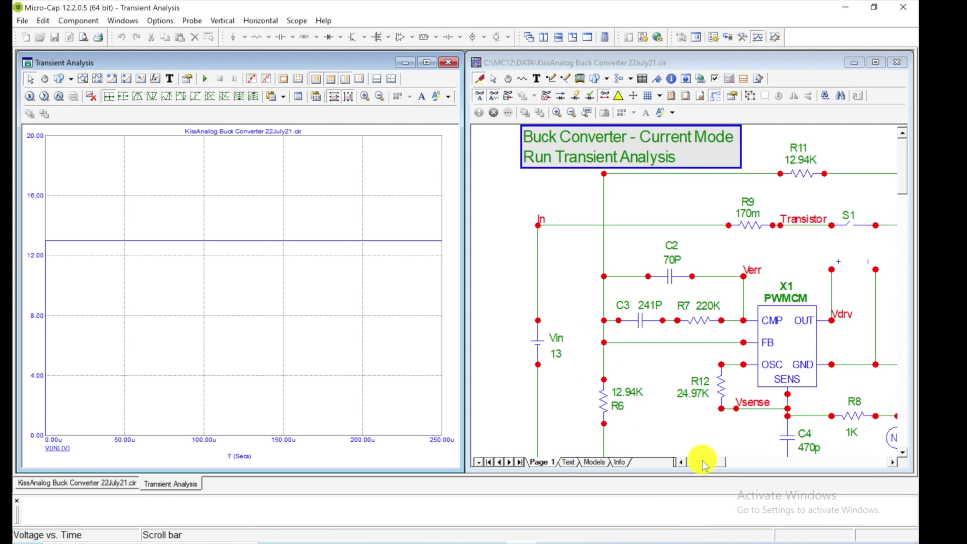
drag(704, 464, 739, 460)
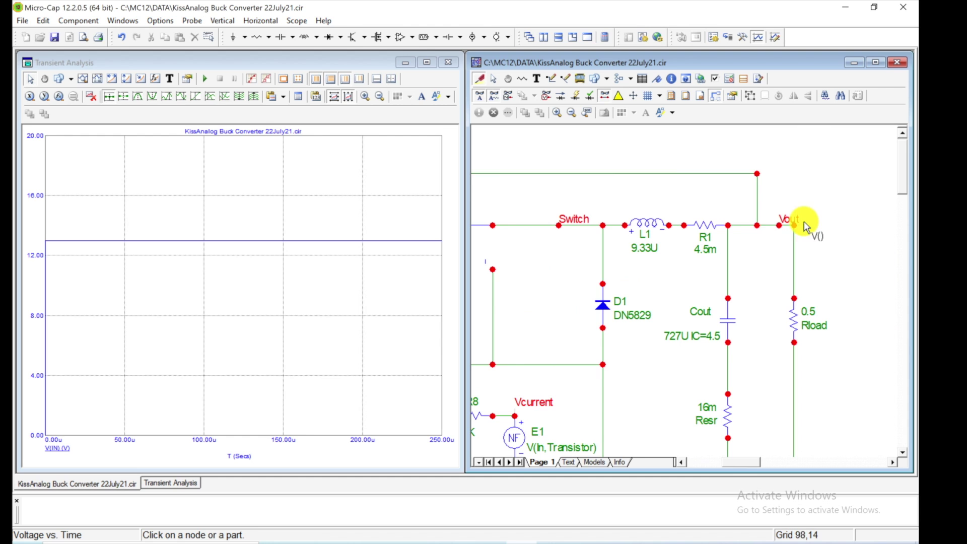
click(757, 225)
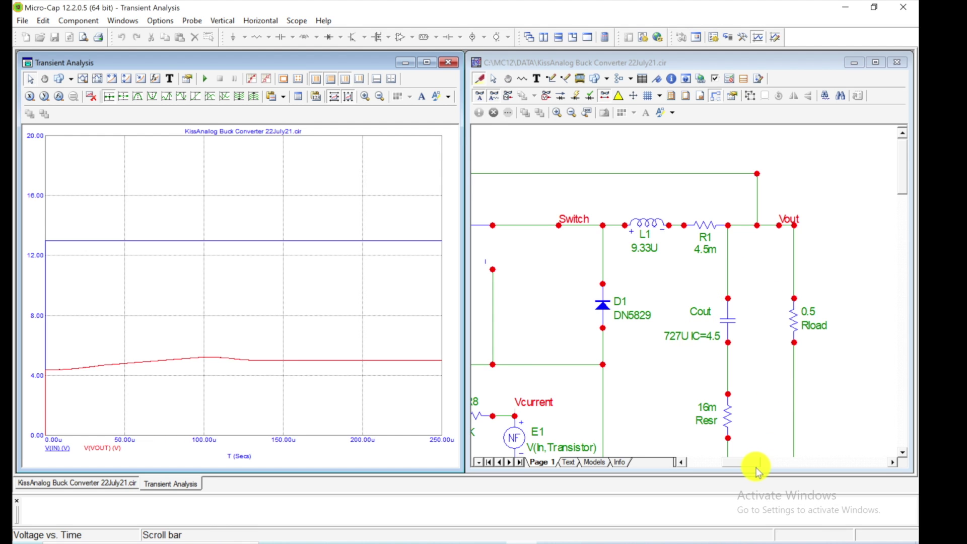
drag(749, 461, 741, 464)
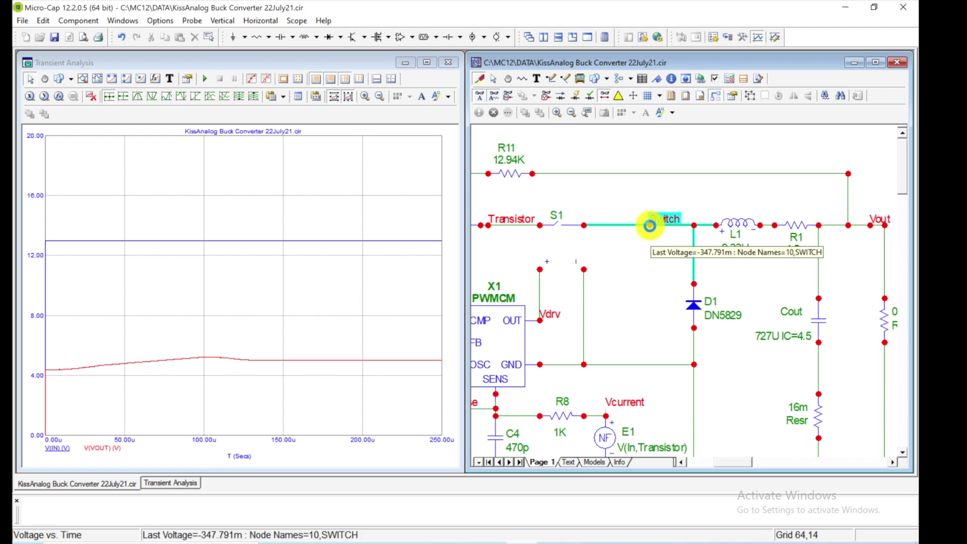
click(649, 226)
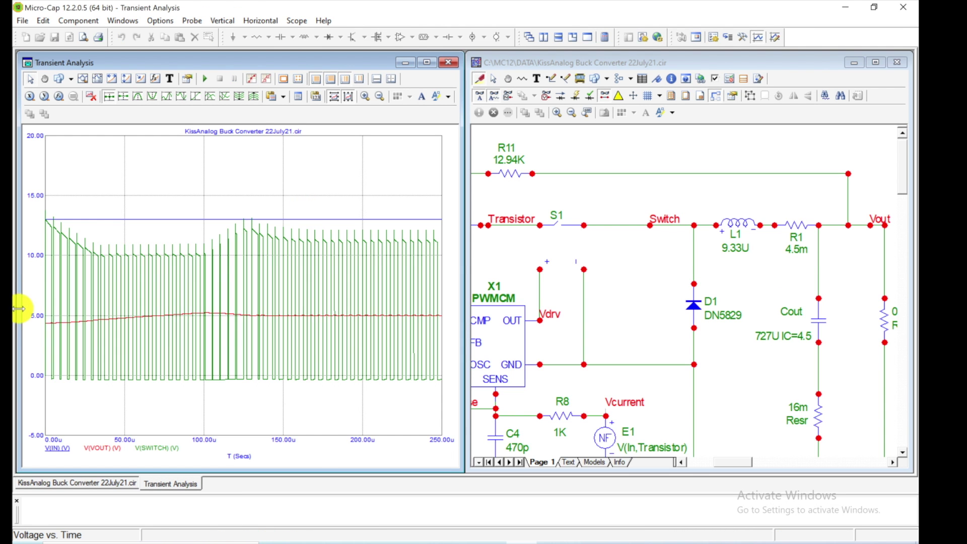
mouse_move(46, 227)
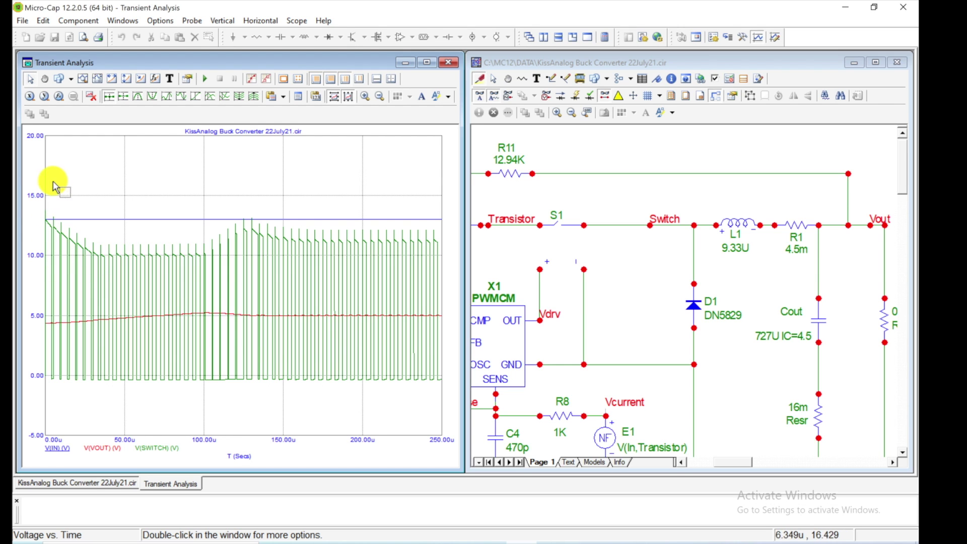
click(85, 81)
drag(77, 219, 52, 394)
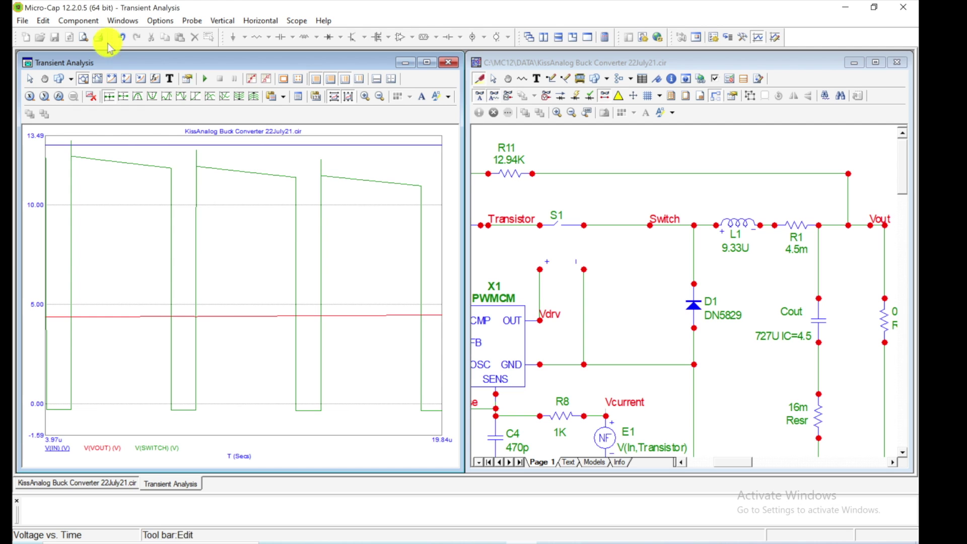
click(121, 37)
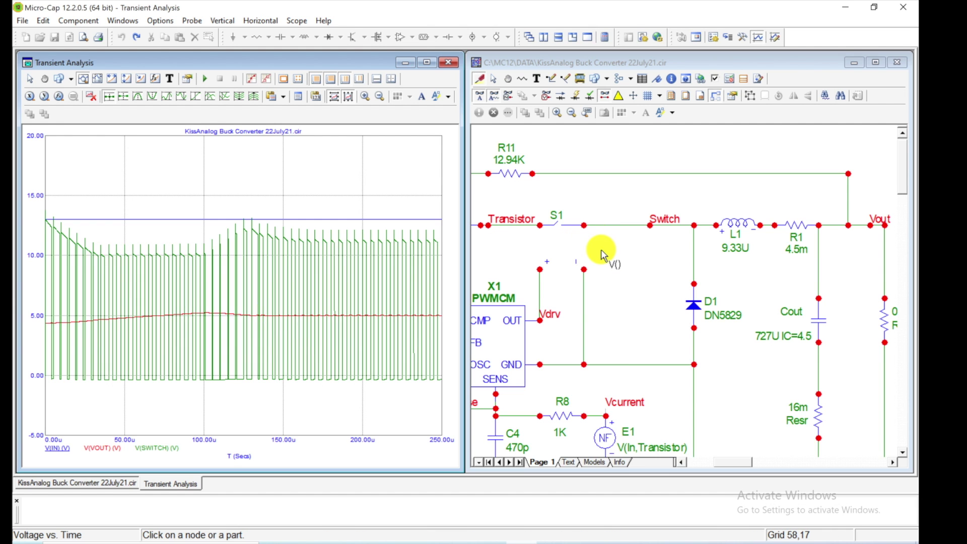
scroll(603, 255, down, 3)
scroll(603, 254, left, 3)
scroll(603, 254, up, 3)
scroll(554, 257, left, 2)
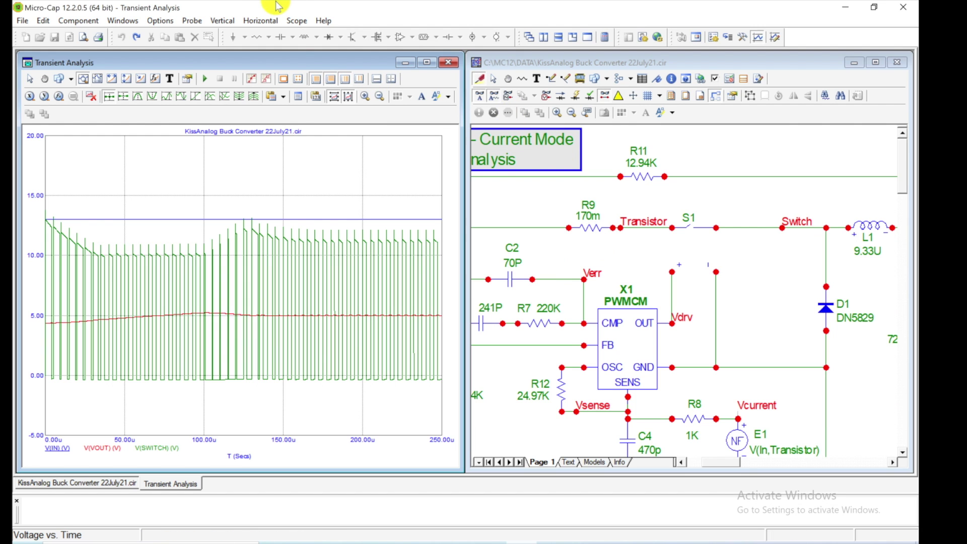
Step: Switch the vertical quantity to Current and probe R9 to add I(R9)
click(222, 21)
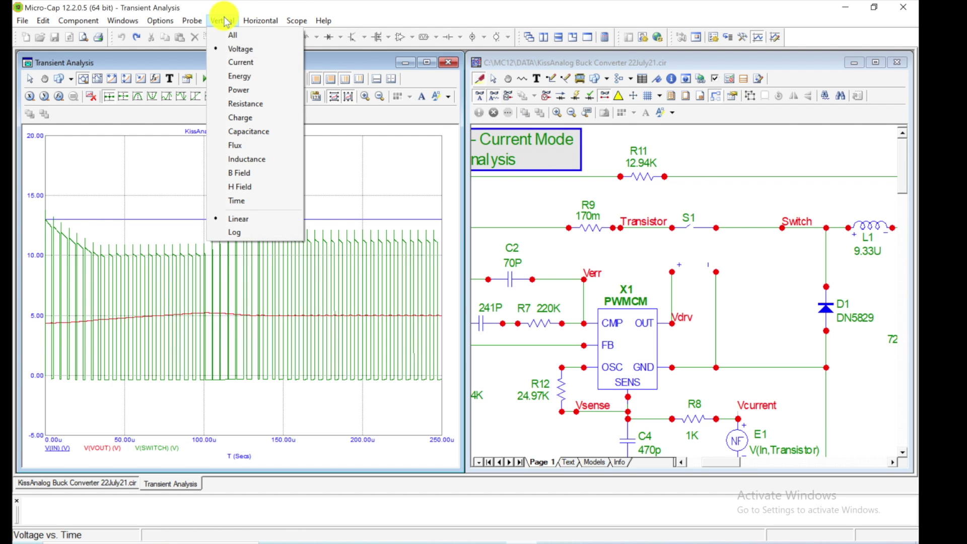
click(236, 62)
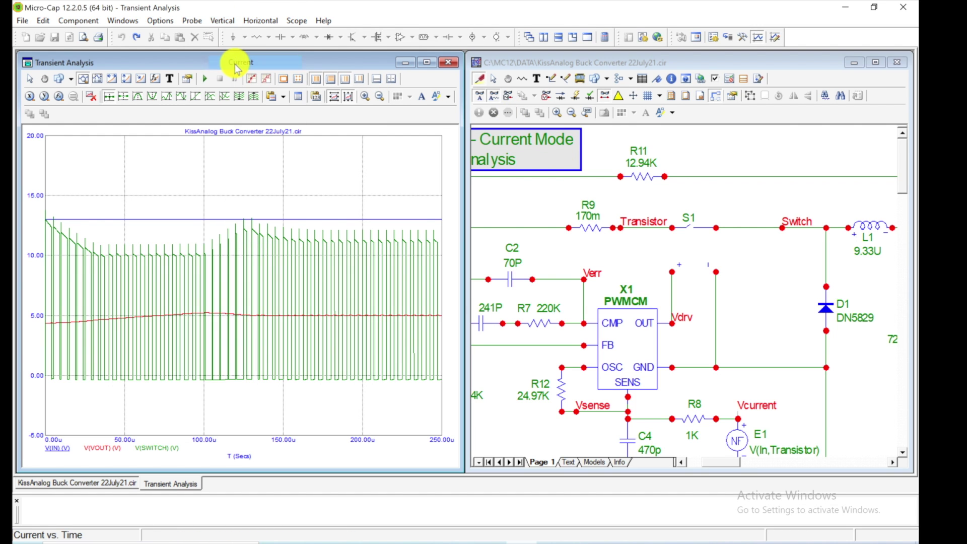
click(591, 230)
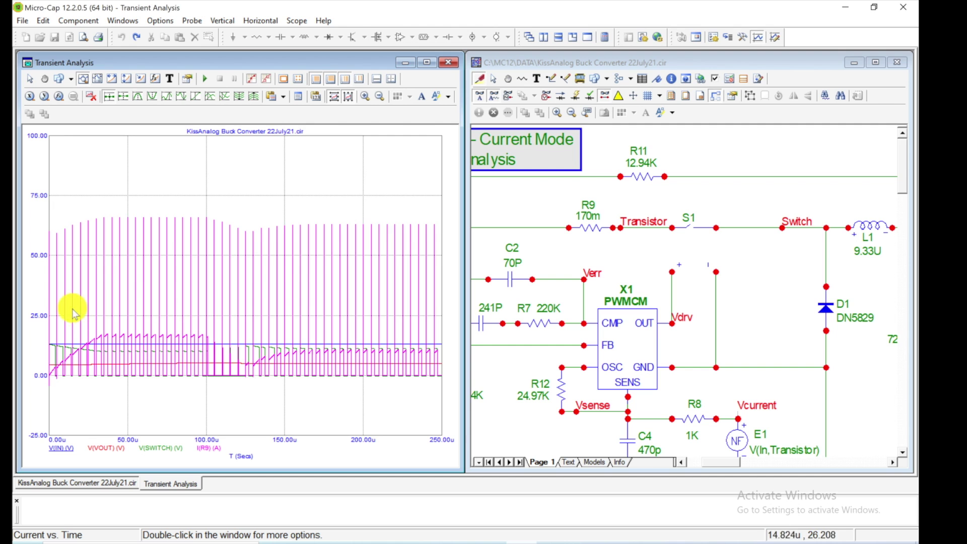
Step: Zoom the plot to roughly 23u–167u to reveal individual switching cycles
click(82, 79)
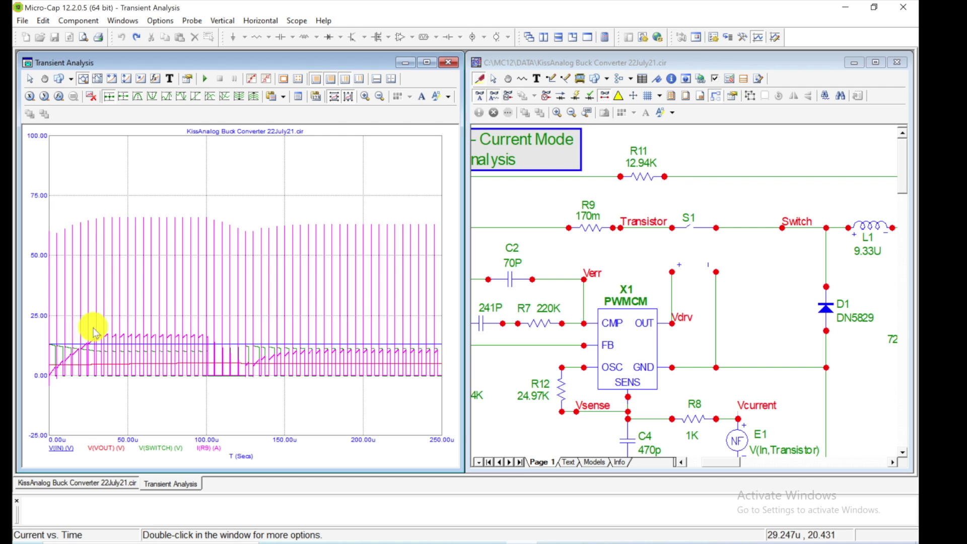
drag(85, 325, 313, 385)
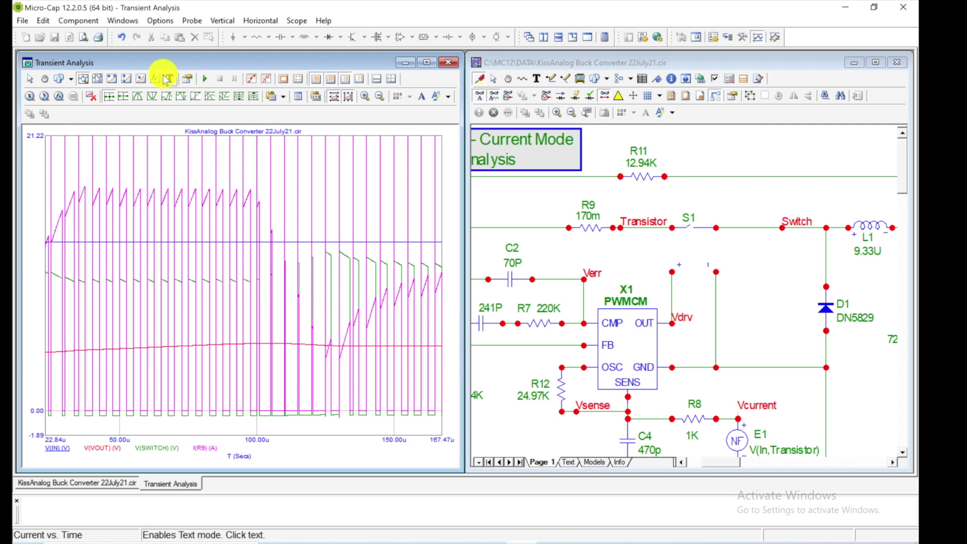
Step: Restore the full 0–250u scale, probe R1 to add I(R1), and select the I(R9) curve
click(122, 36)
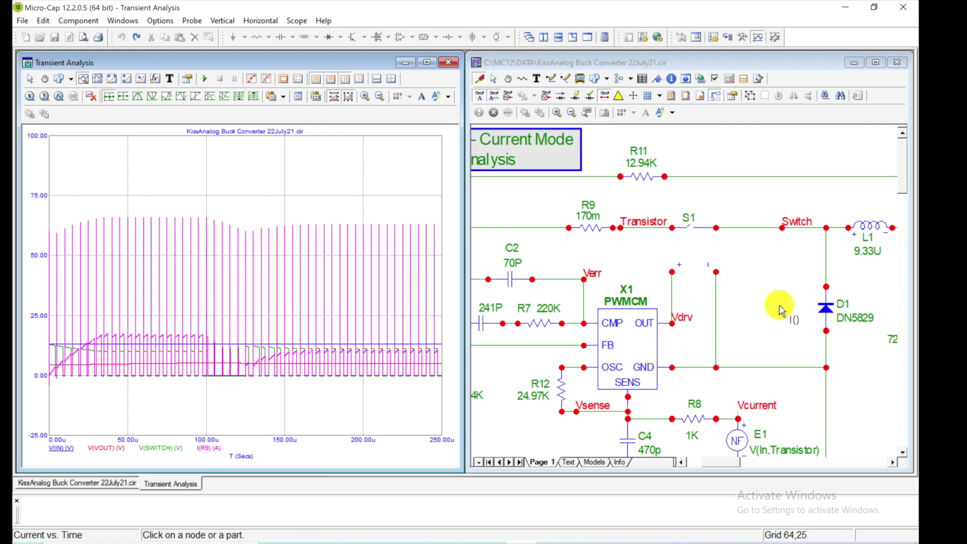
drag(731, 463, 757, 464)
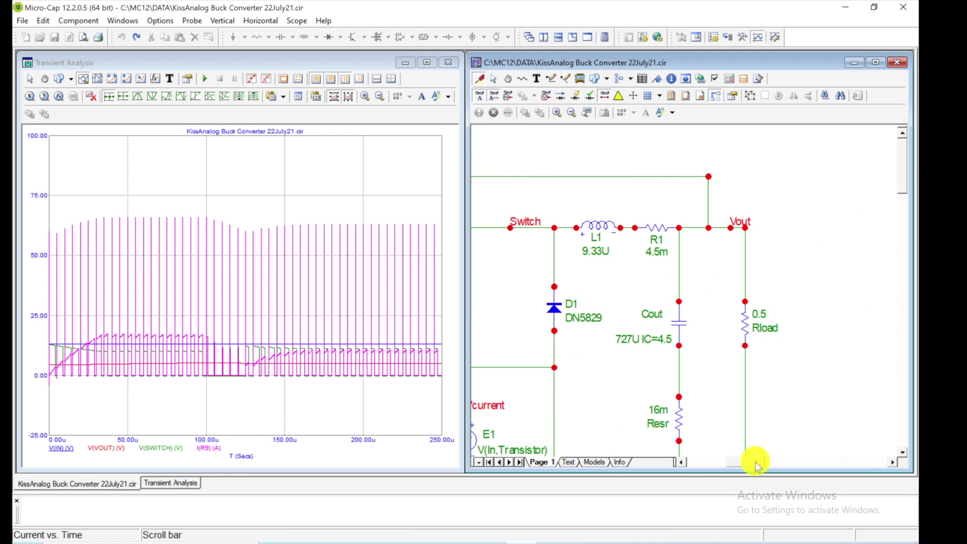
click(654, 230)
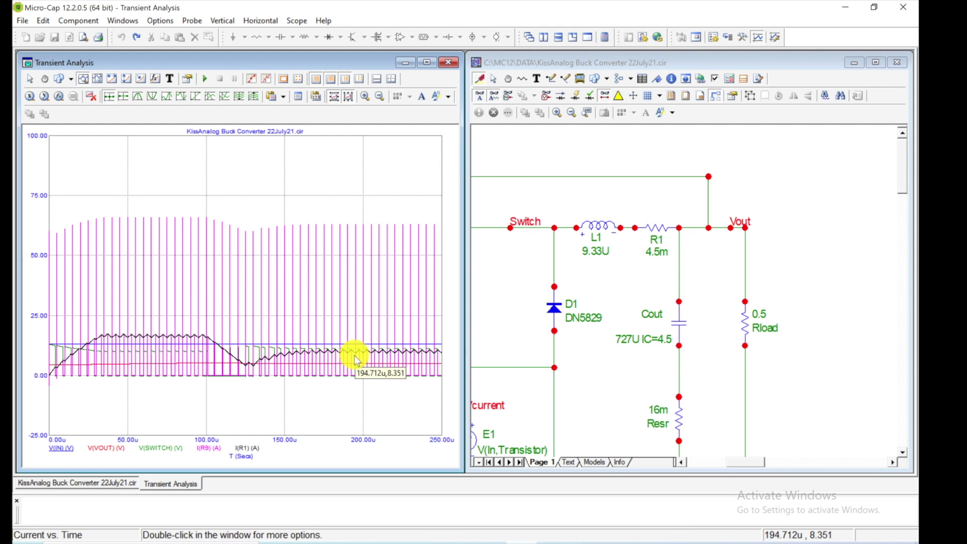
click(209, 452)
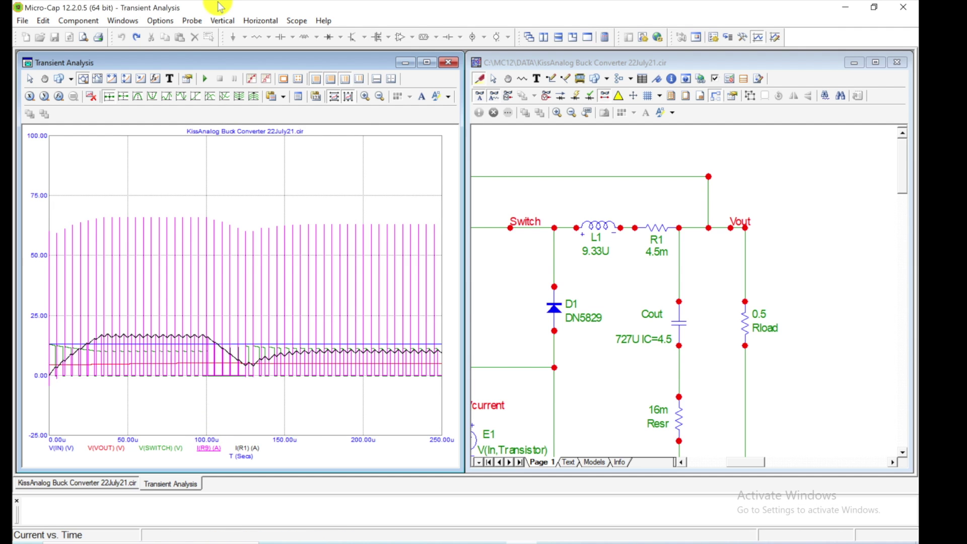
click(191, 21)
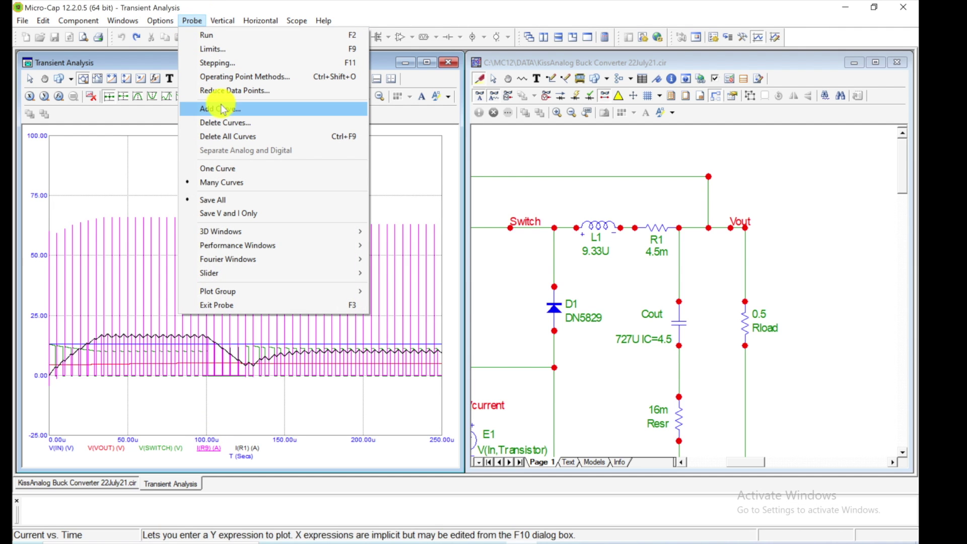
click(534, 144)
drag(751, 460, 726, 464)
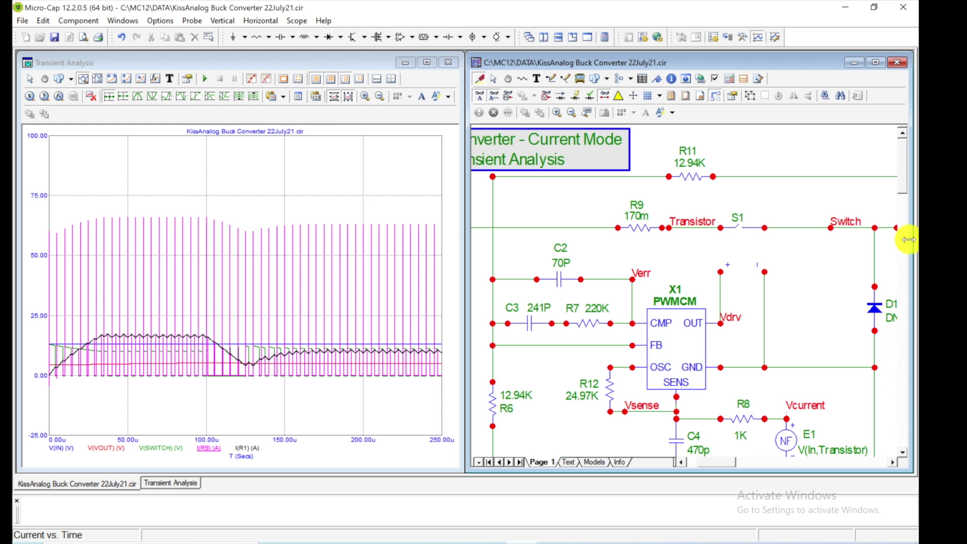
drag(903, 174, 905, 194)
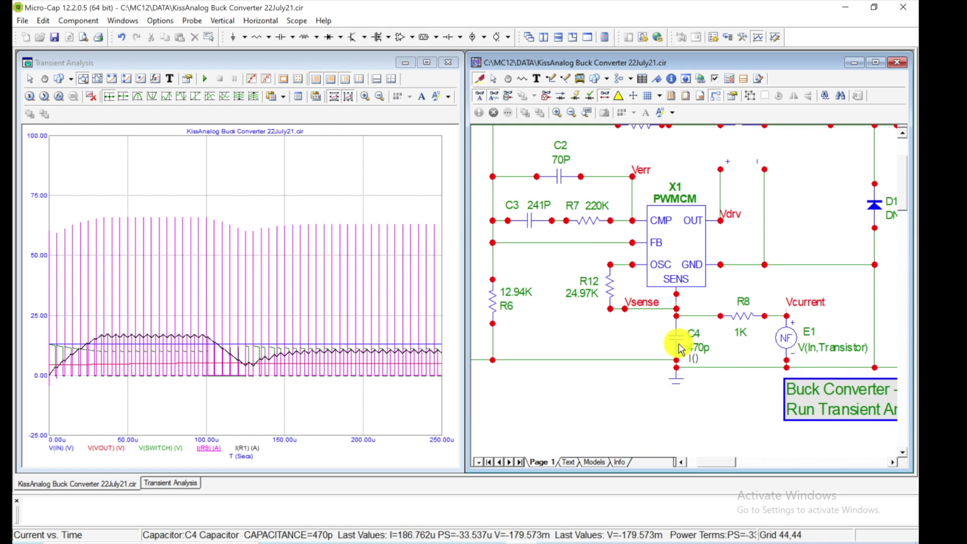
click(691, 320)
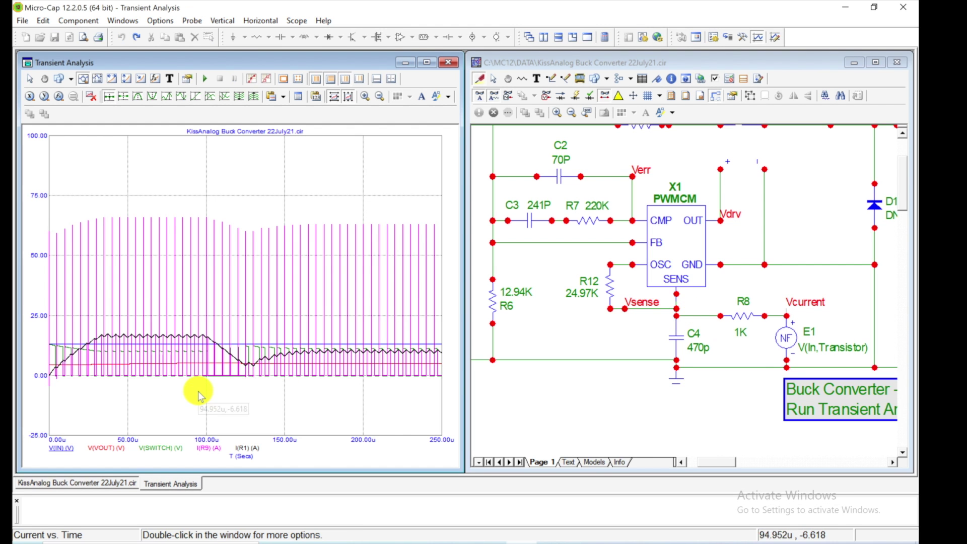
mouse_move(288, 360)
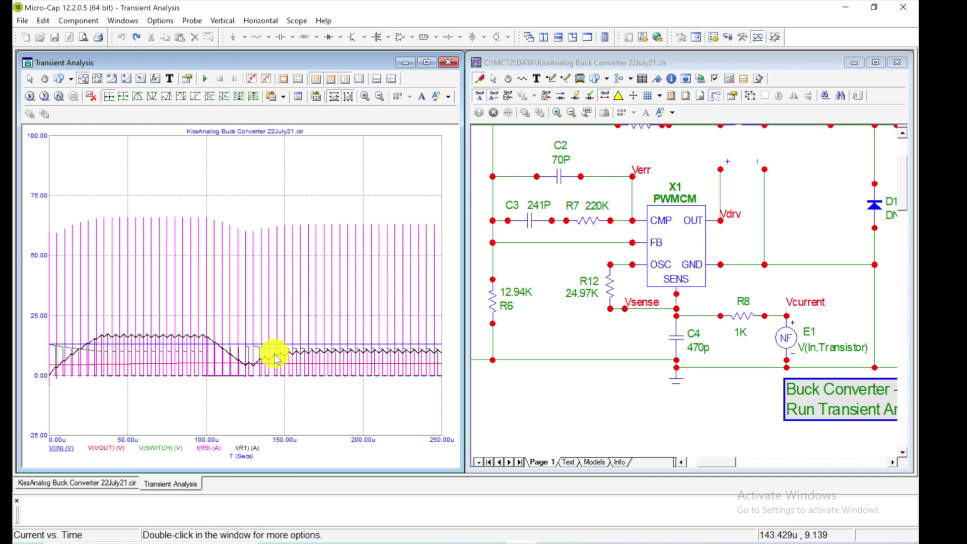
Step: Remove the I(R9) curve from the plot via Probe > Delete Curves
click(206, 450)
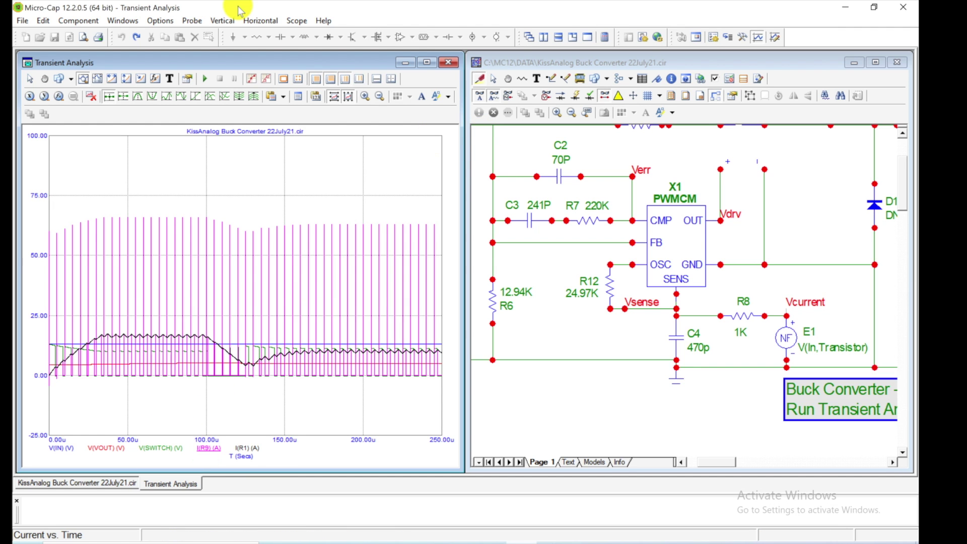
click(160, 21)
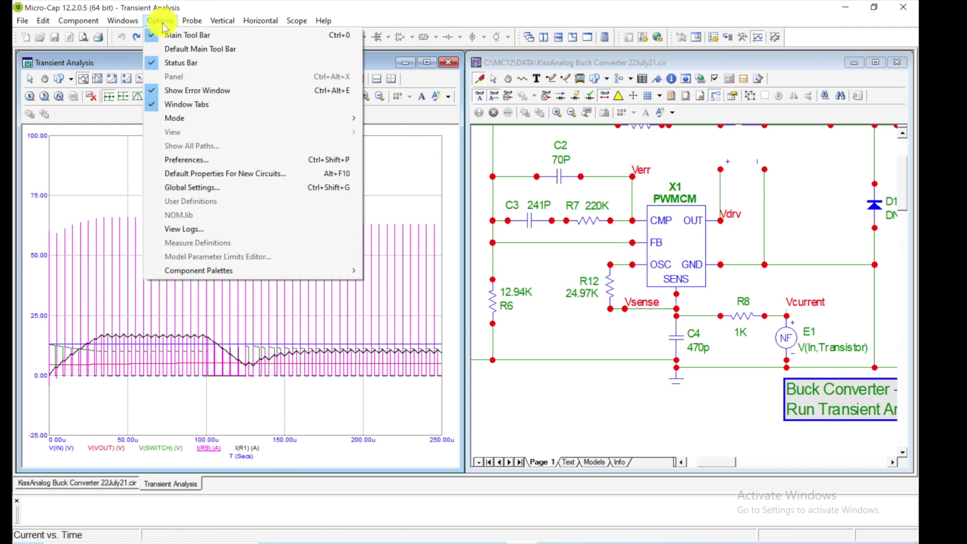
mouse_move(190, 27)
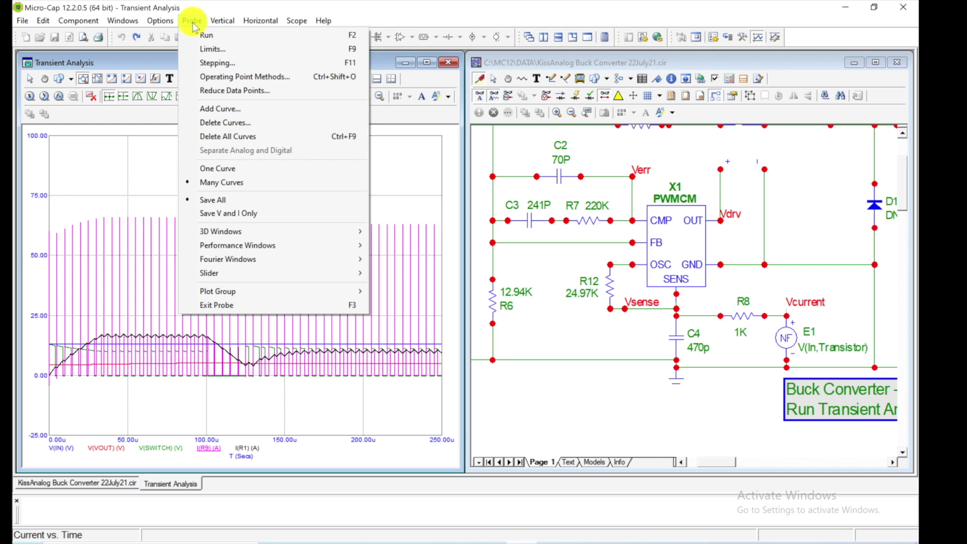
click(231, 124)
click(396, 275)
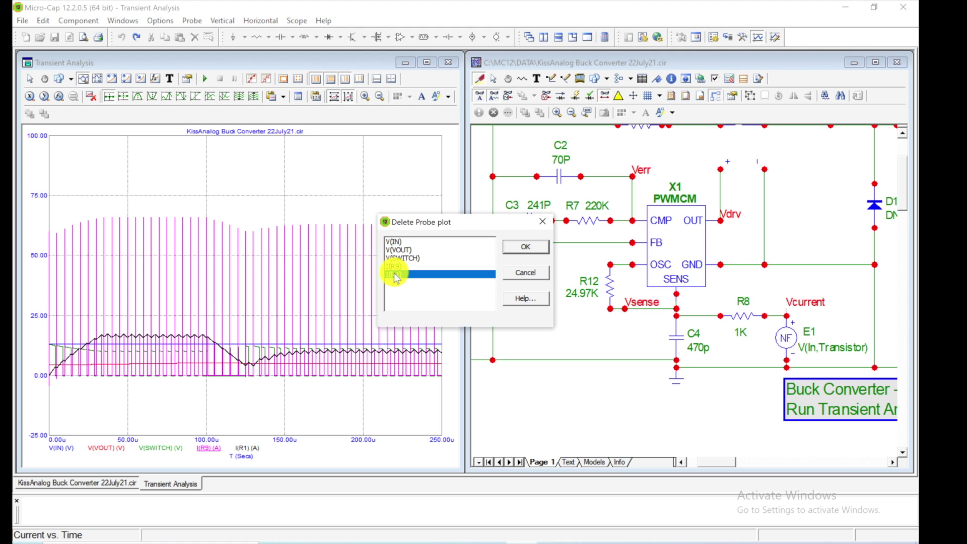
click(394, 266)
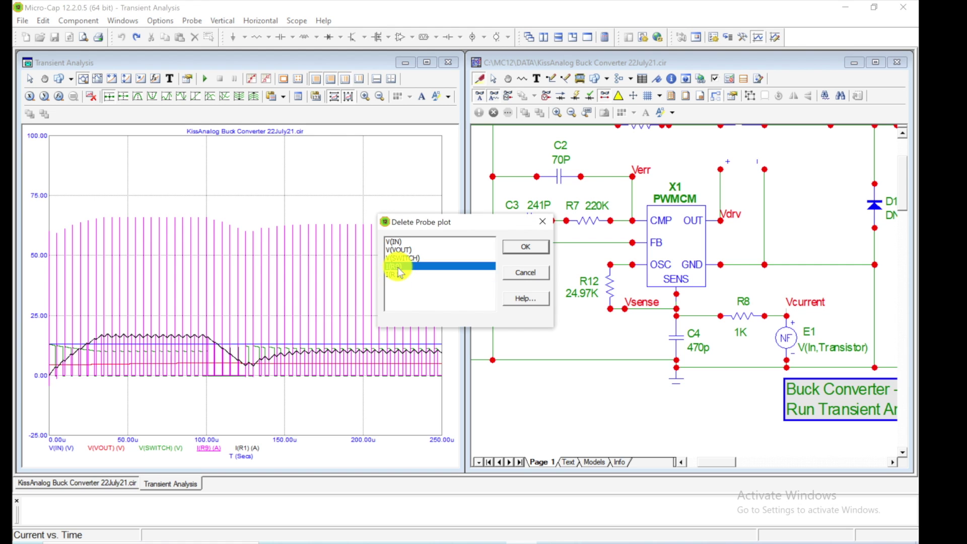
click(513, 252)
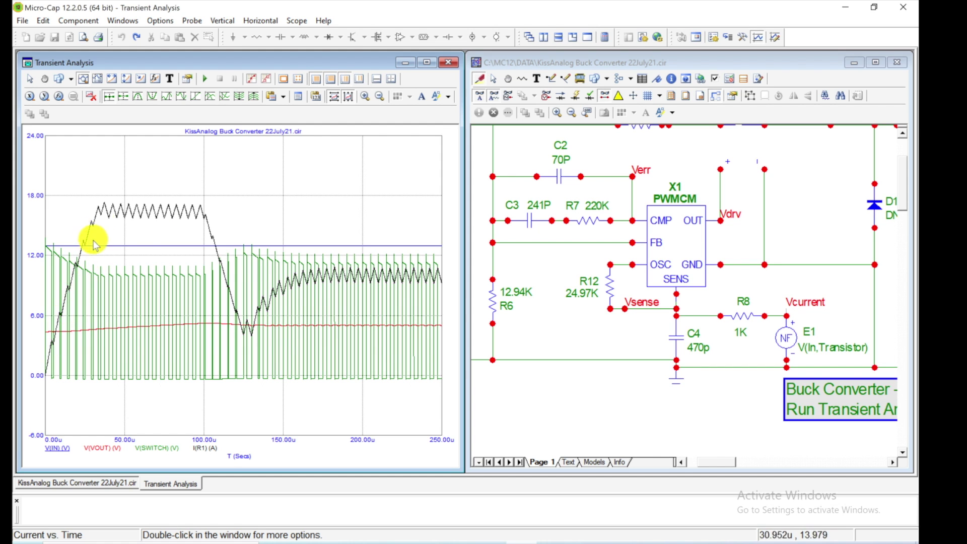
Step: Review the plot's V(IN), V(VOUT), V(SWITCH) and I(R1) traces beside the schematic
mouse_move(103, 219)
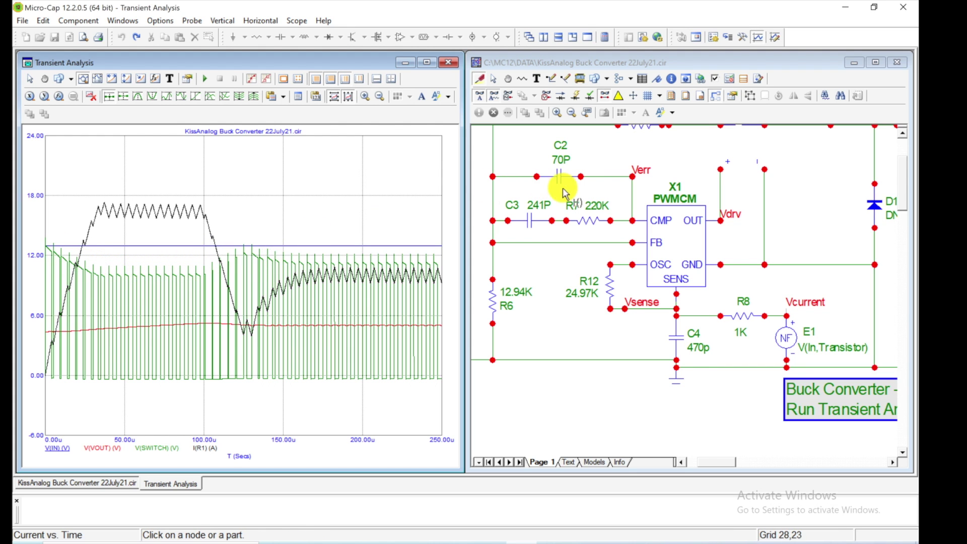
Step: Switch probing back to Voltage and probe resistor R9 to plot V(R9)
click(904, 186)
scroll(904, 187, up, 5)
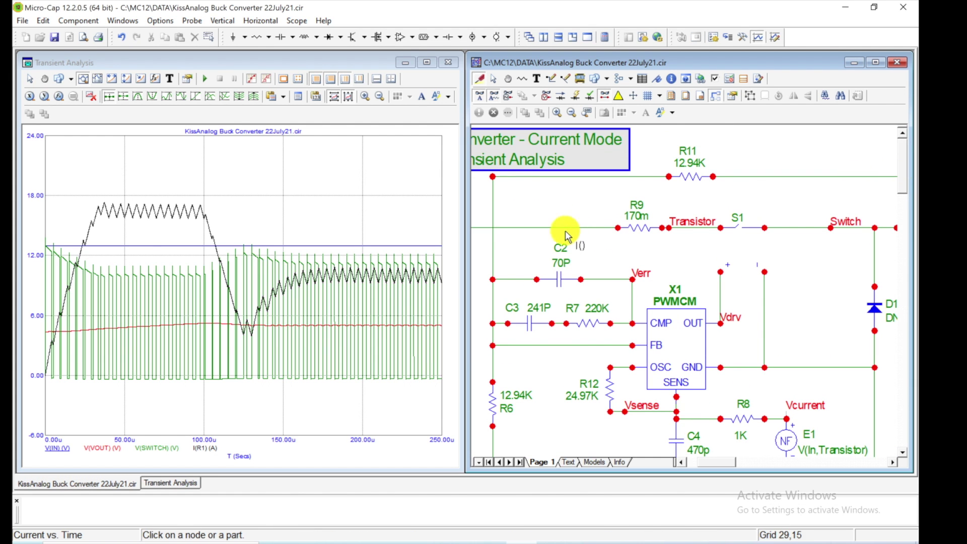
mouse_move(787, 232)
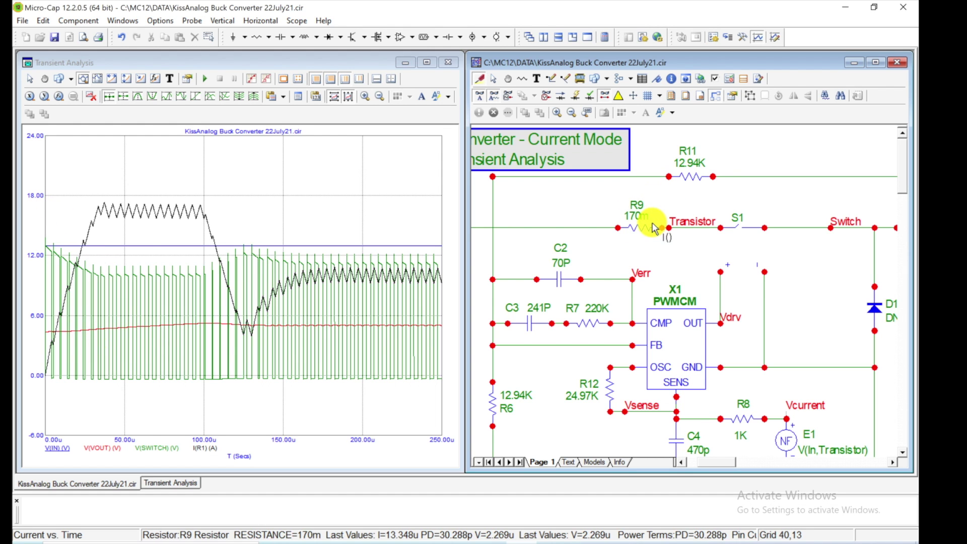
mouse_move(655, 228)
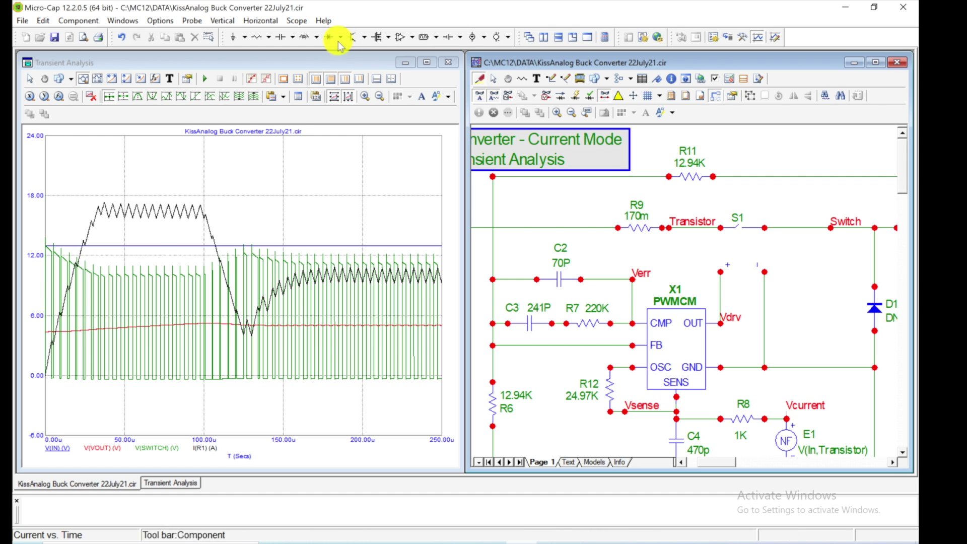
click(222, 21)
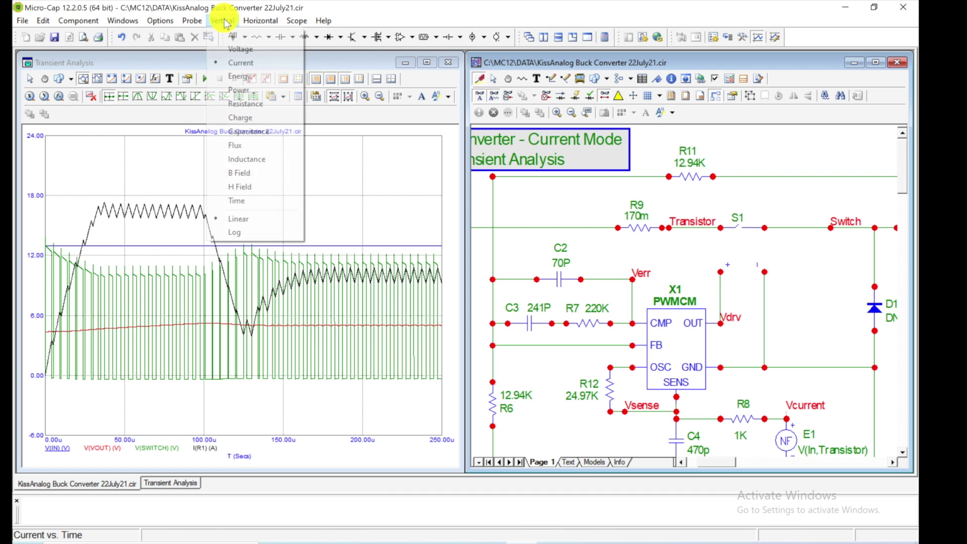
click(232, 50)
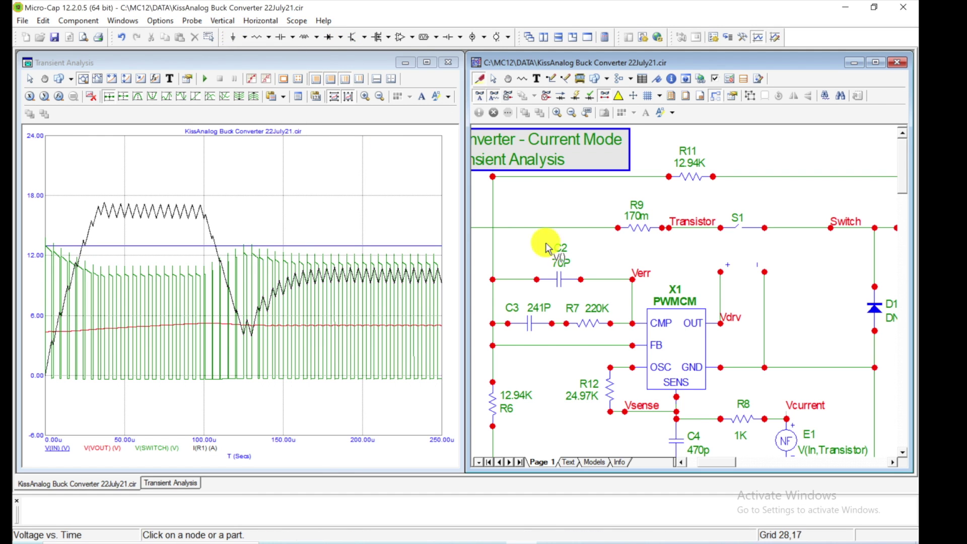
click(636, 231)
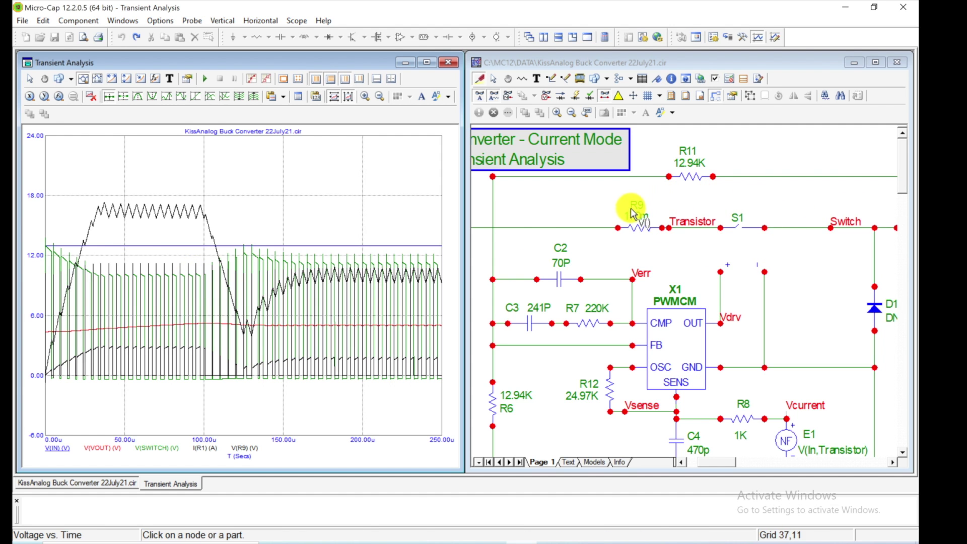
mouse_move(647, 233)
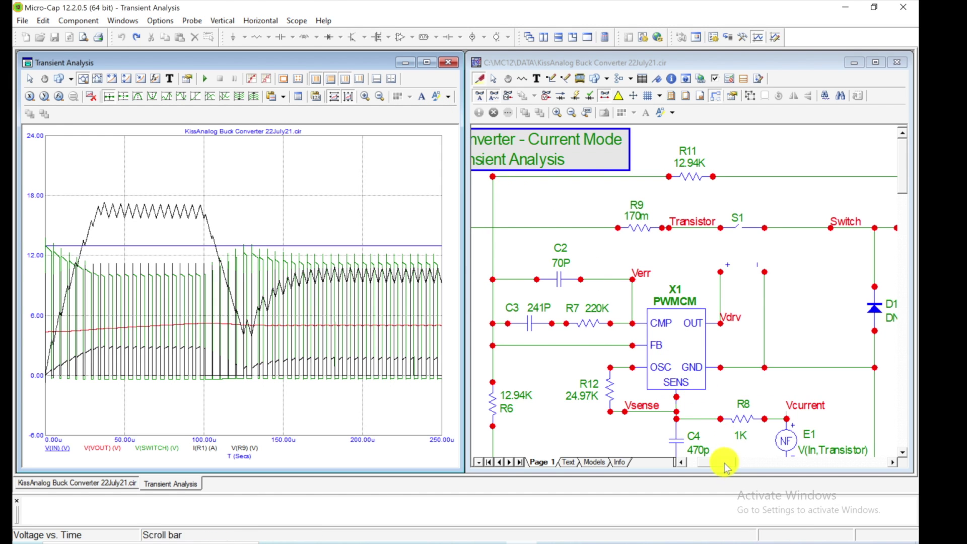
Step: Add both PD(RLOAD) and PS(RLOAD) power curves for the load resistor Rload to the transient plot
drag(715, 465, 746, 463)
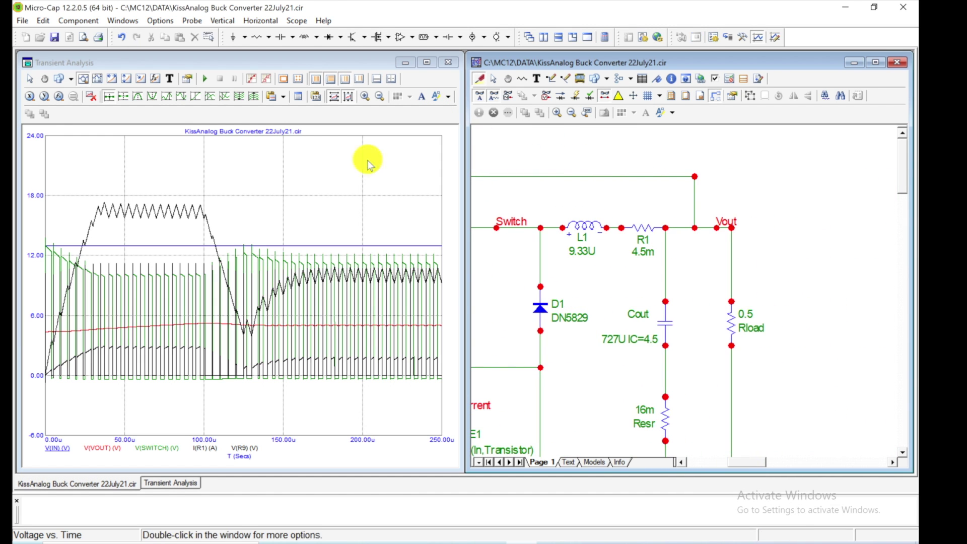
click(225, 21)
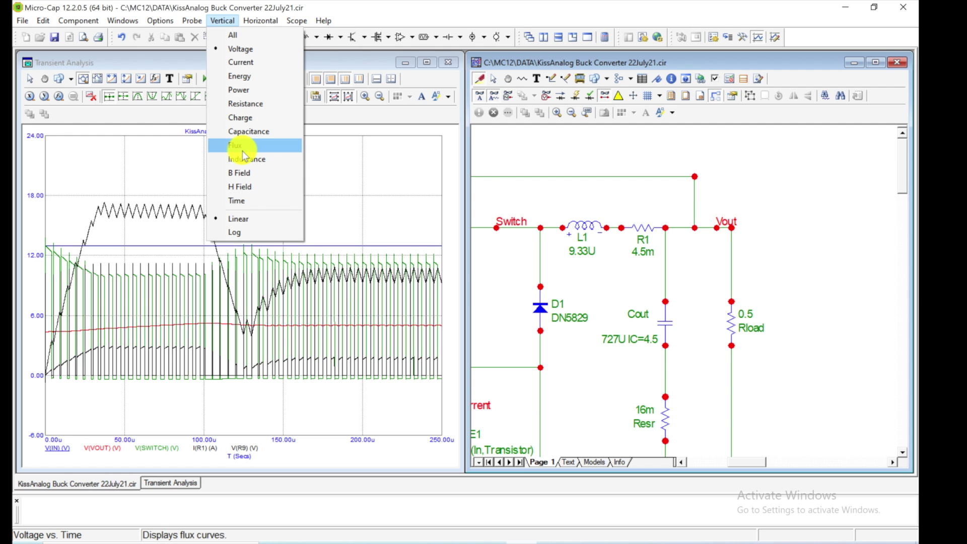
click(243, 92)
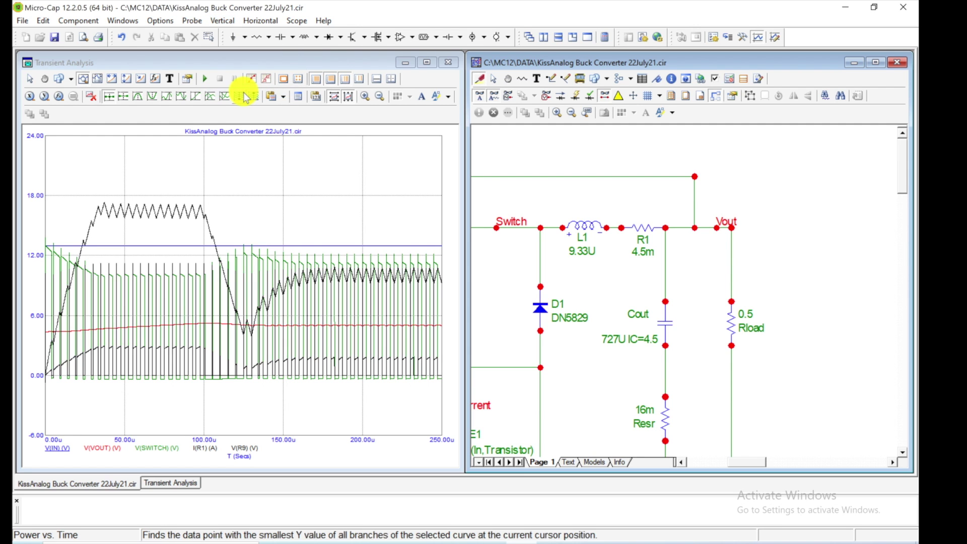
click(732, 326)
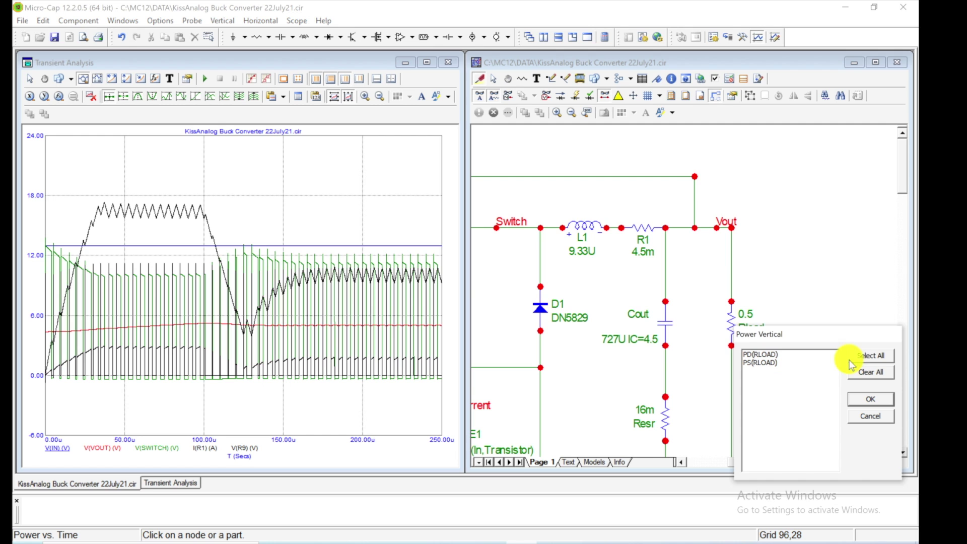
click(765, 355)
click(874, 357)
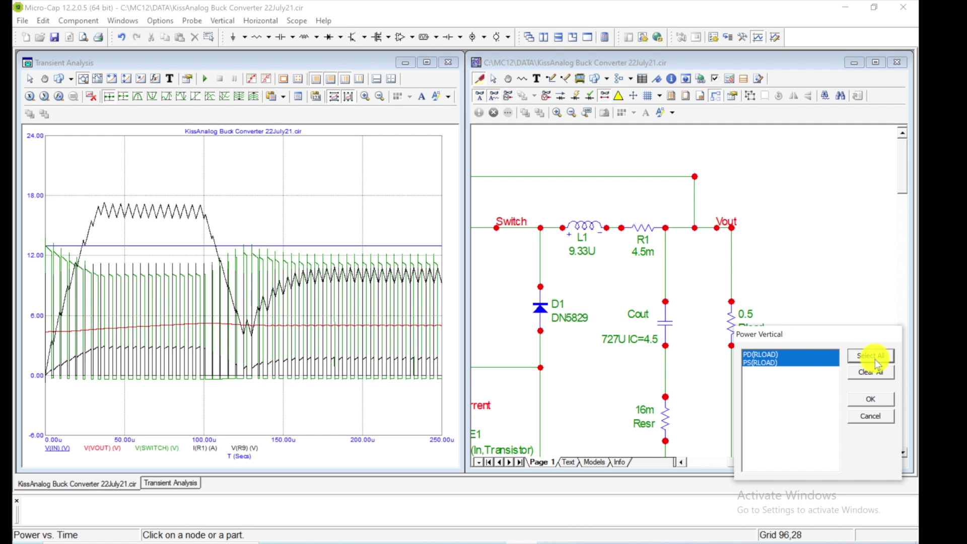
click(878, 400)
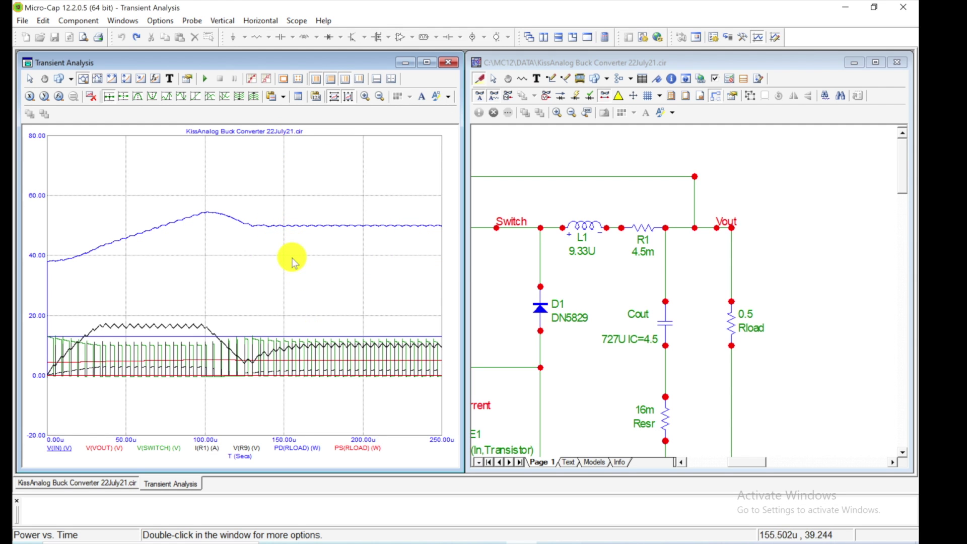
Step: Delete the plotted curves V(IN) through V(R9), leaving only the load power curves
click(193, 21)
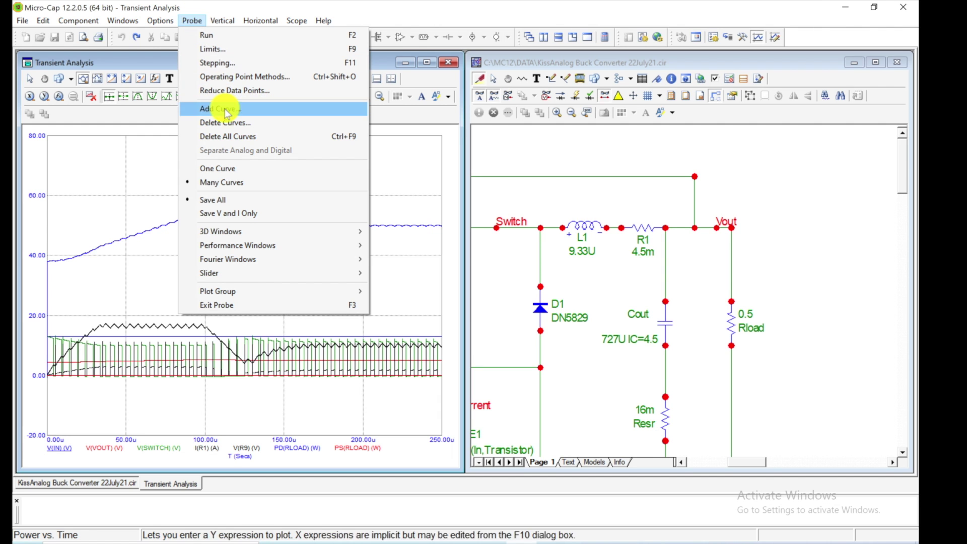
click(231, 123)
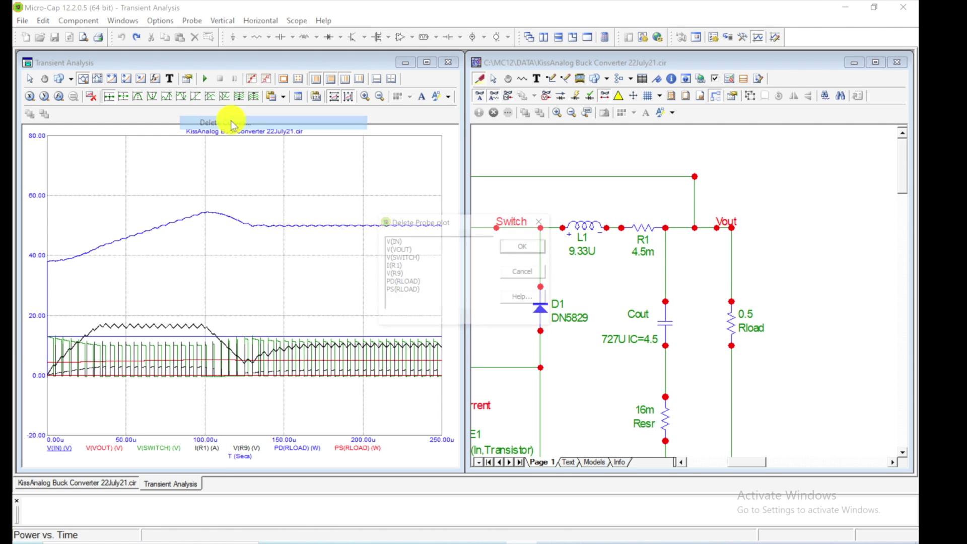
click(401, 244)
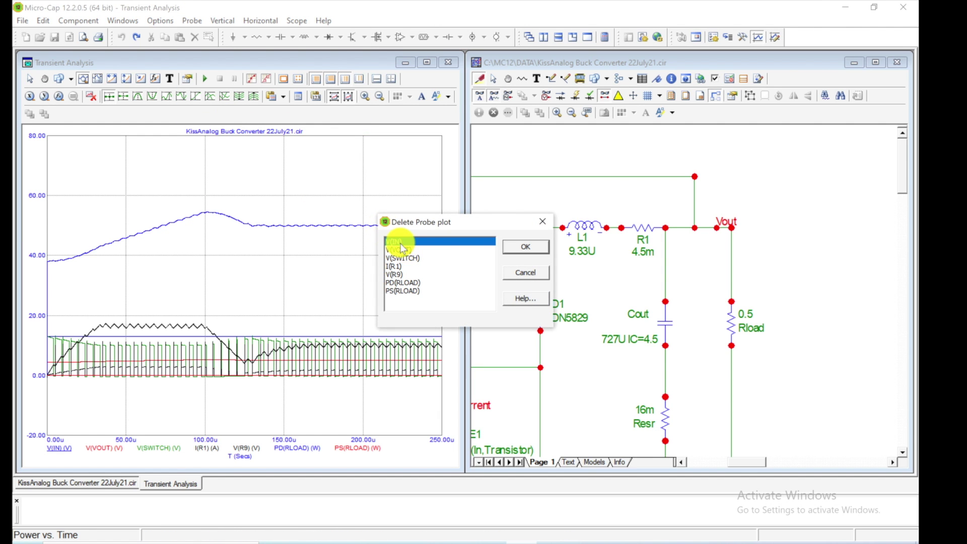
shift+click(404, 280)
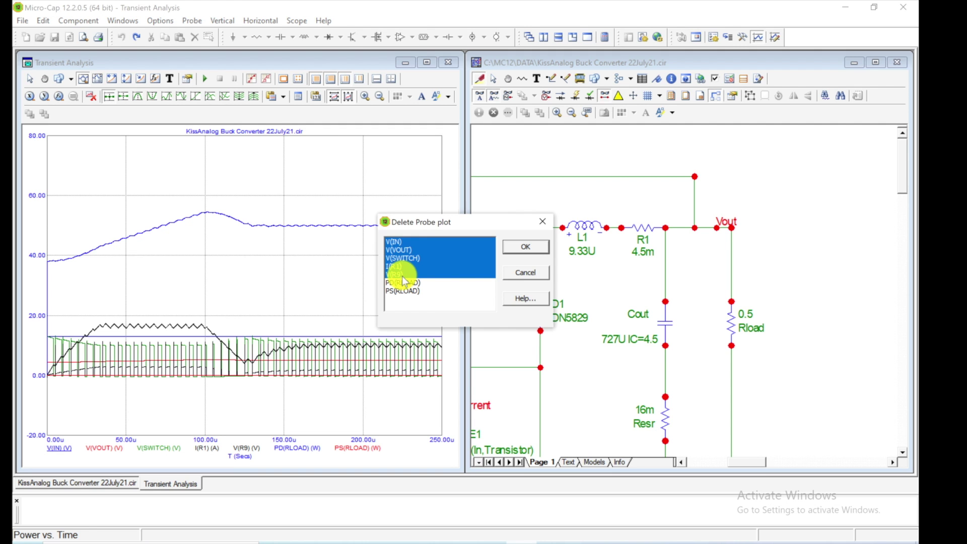
click(533, 247)
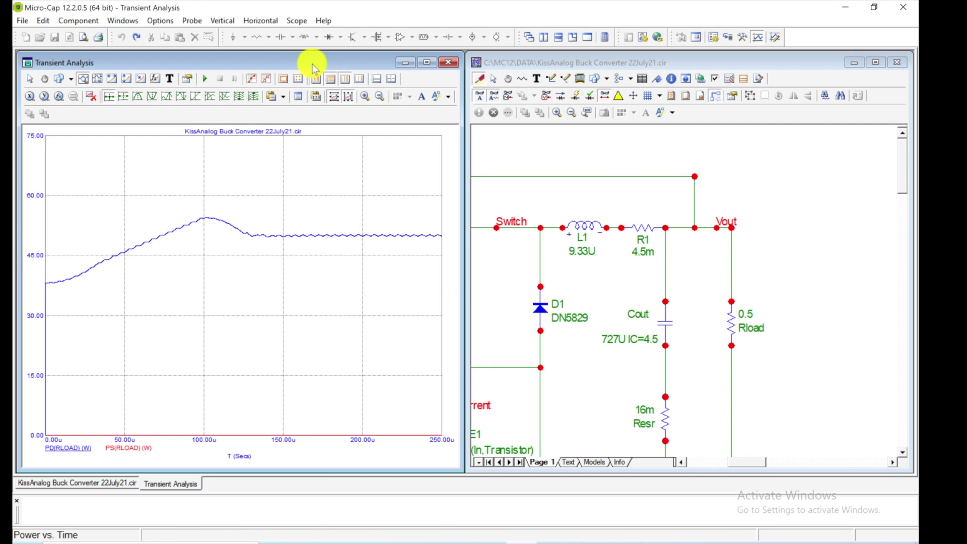
click(228, 22)
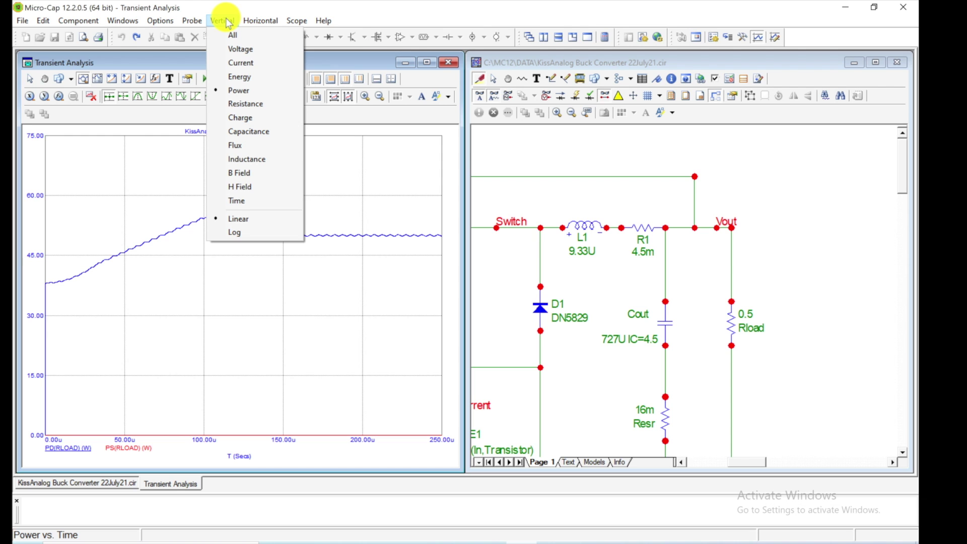
mouse_move(242, 23)
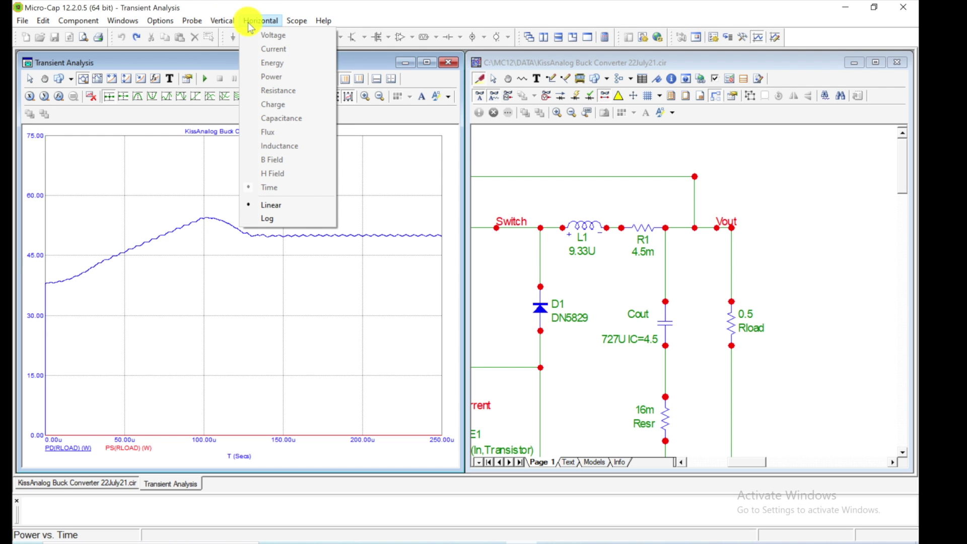
mouse_move(178, 23)
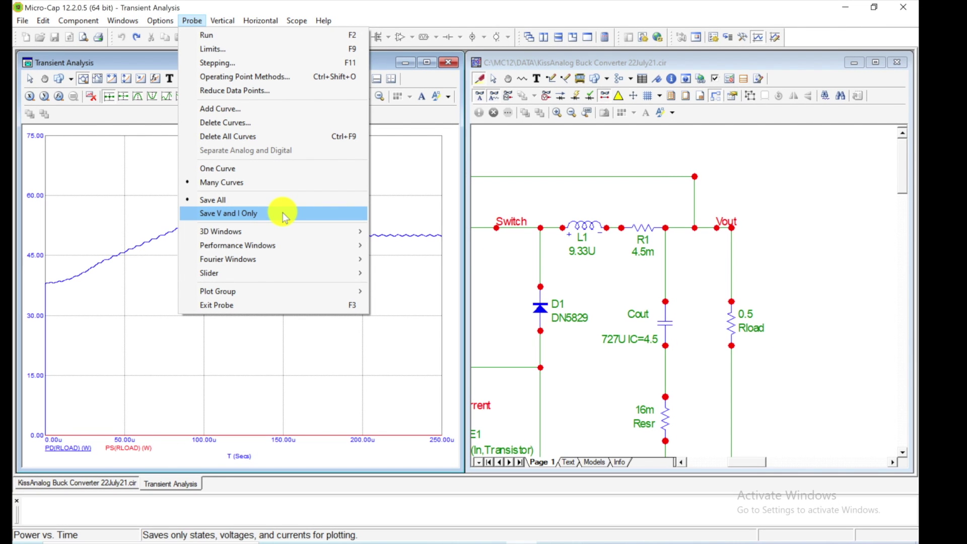
click(429, 170)
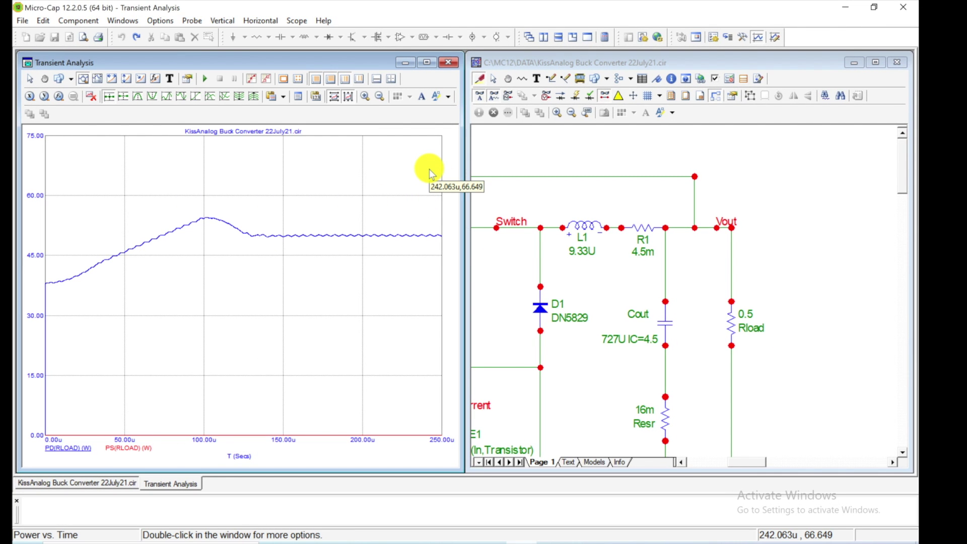
Step: Close the Transient Analysis window and scroll left to display the entire buck converter circuit
click(445, 64)
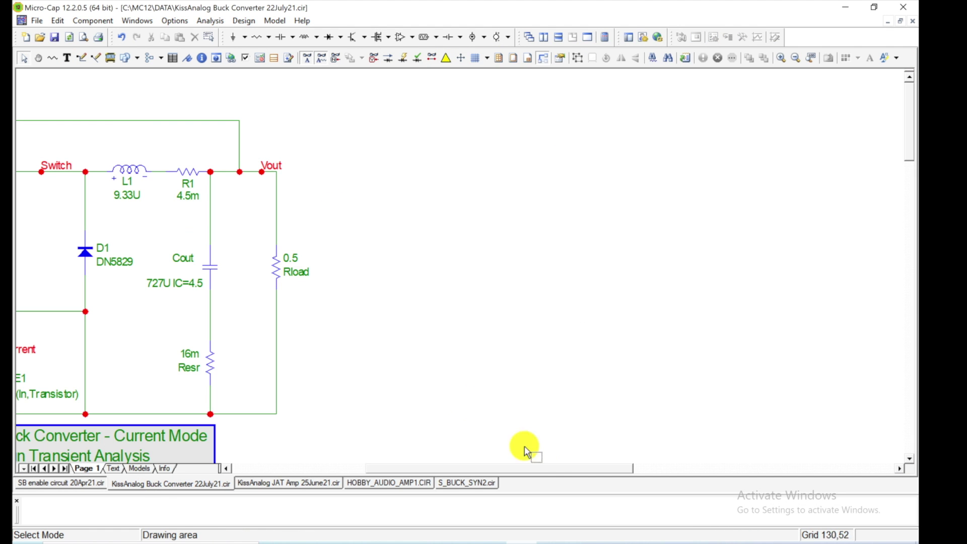
drag(546, 468, 423, 479)
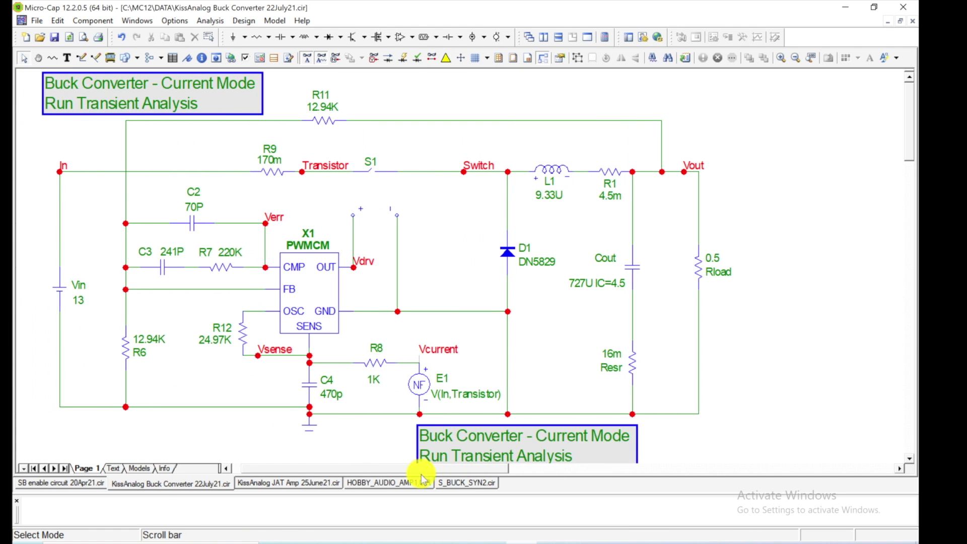